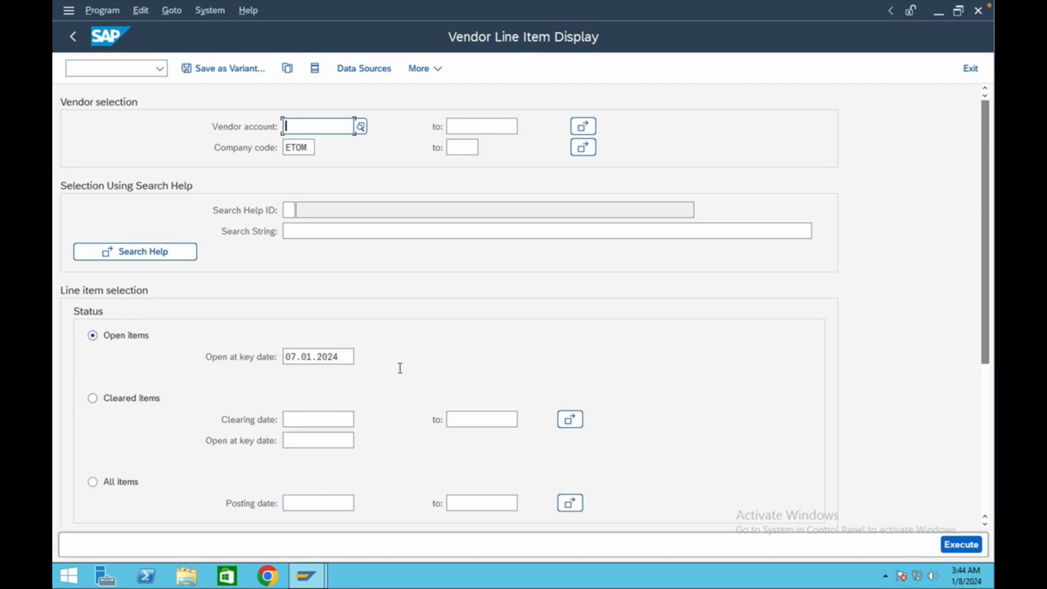
List the open vendor items for company code ETOM at key date 07.01.2024, and review the cleared items as well.
{"action": "left_click", "coordinate": [960, 545]}
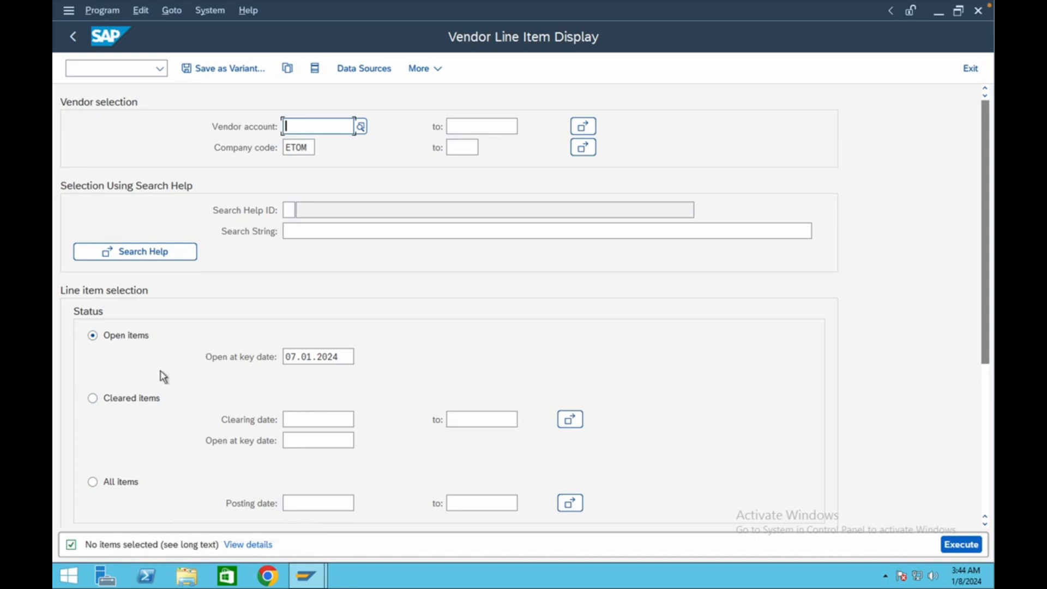
{"action": "left_click", "coordinate": [112, 406]}
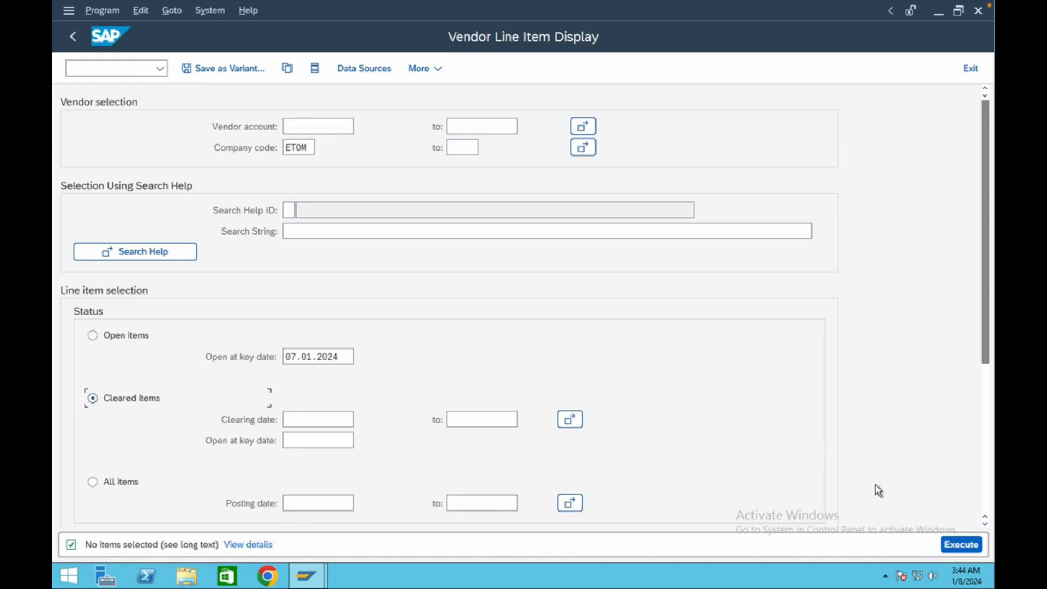
{"action": "left_click", "coordinate": [964, 544]}
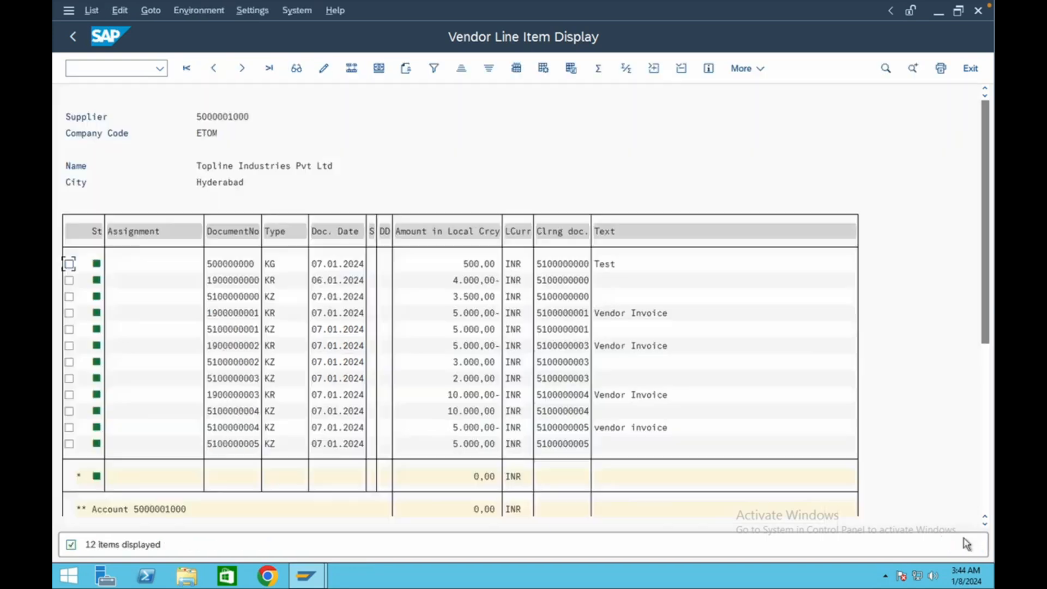
{"action": "scroll", "coordinate": [484, 402], "scroll_direction": "down", "scroll_amount": 3}
{"action": "scroll", "coordinate": [484, 402], "scroll_direction": "up", "scroll_amount": 3}
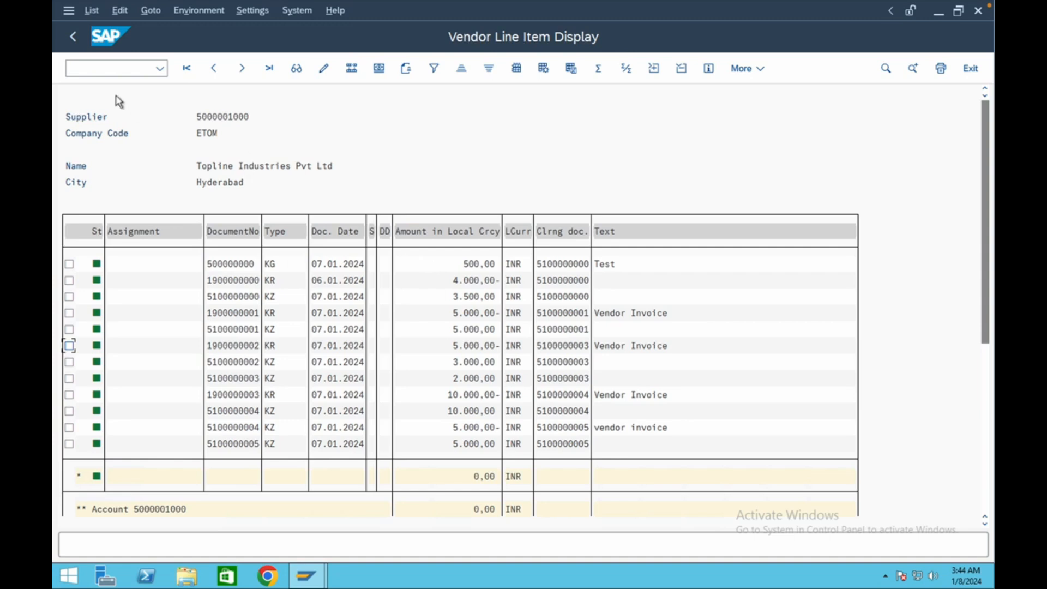
{"action": "left_click", "coordinate": [73, 37]}
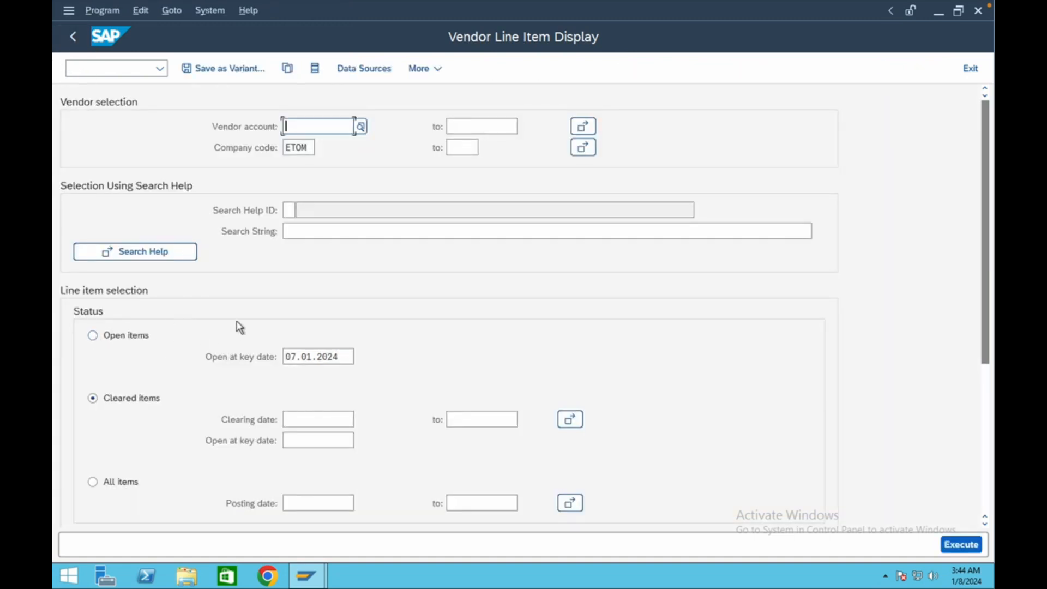
Open the vendor invoice entry with transaction FB60 and look over its basic data fields.
{"action": "left_click", "coordinate": [109, 70]}
{"action": "type", "text": "/nfb60"}
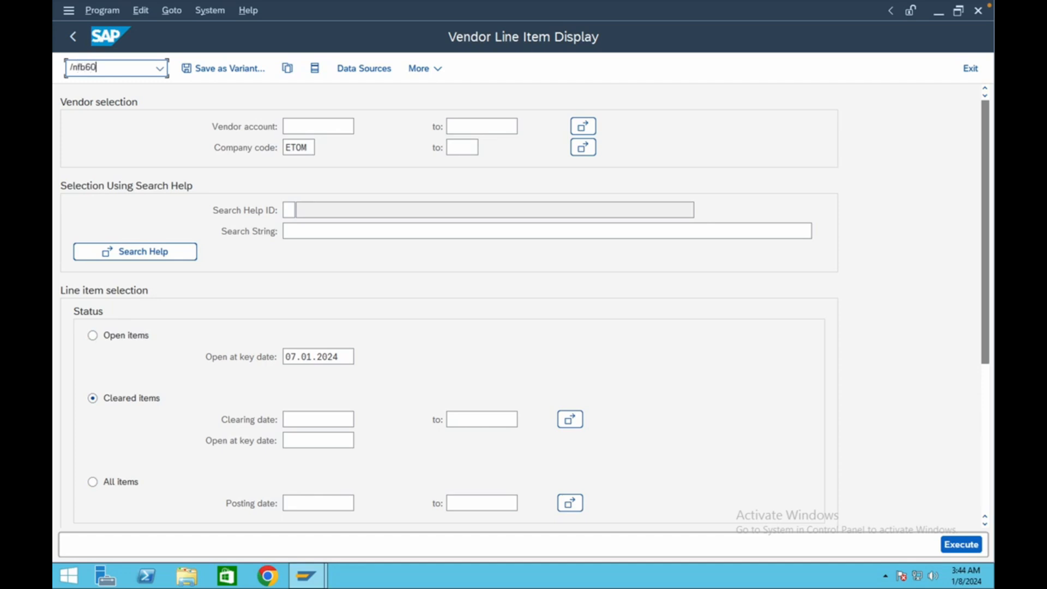
{"action": "key", "text": "Return"}
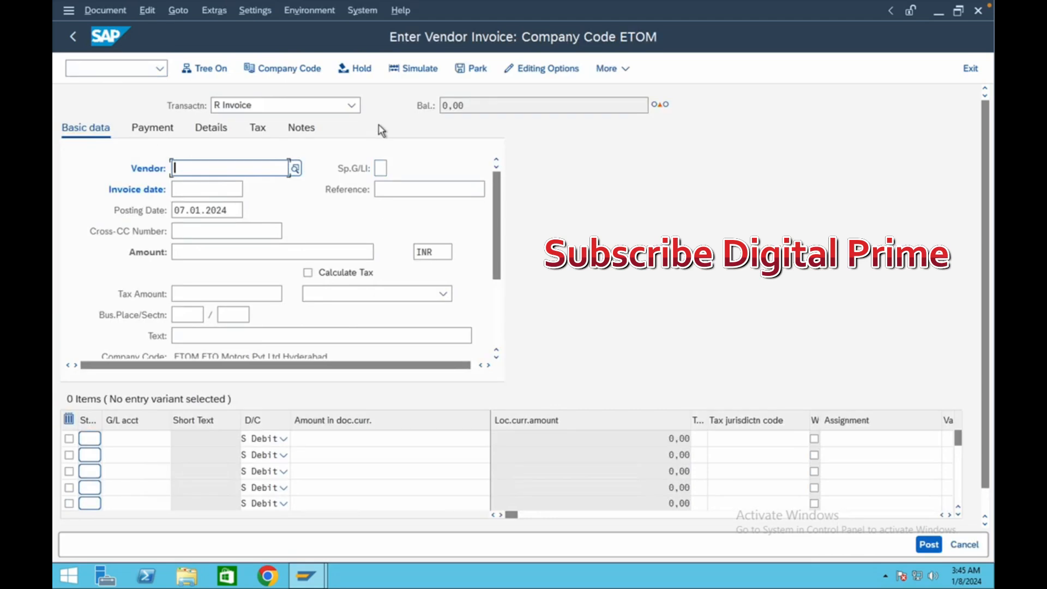
{"action": "left_click_drag", "start_coordinate": [493, 204], "coordinate": [496, 258]}
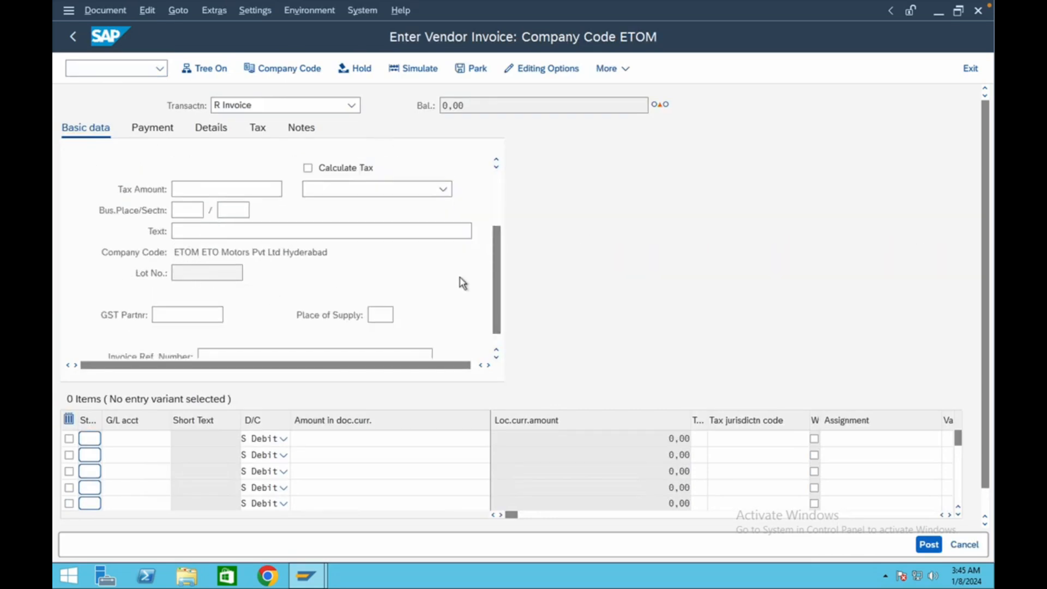
{"action": "left_click_drag", "start_coordinate": [498, 238], "coordinate": [495, 175]}
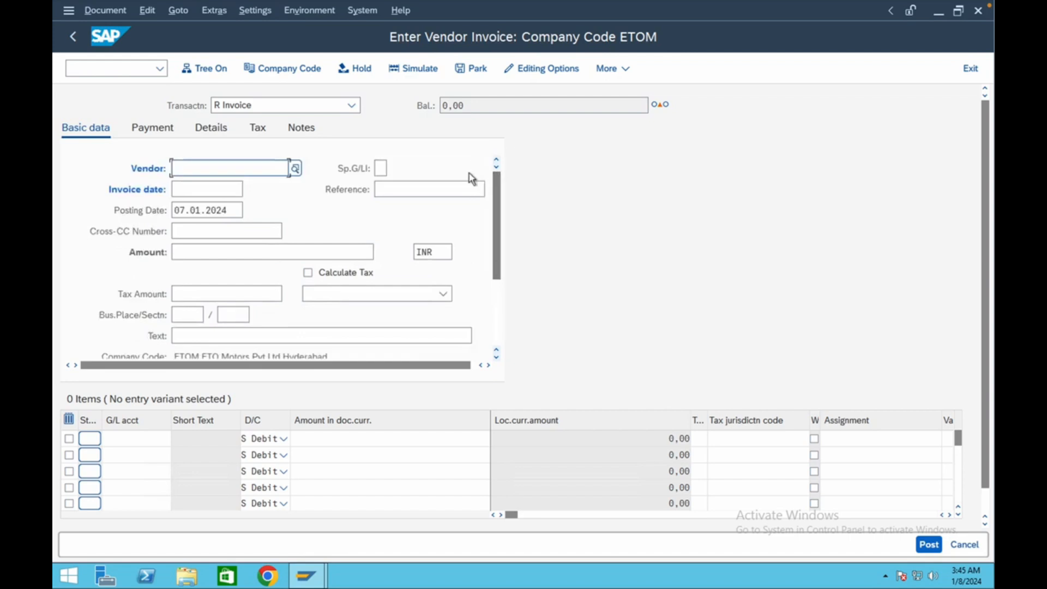
Look up suppliers by company code ETOM and choose Topline Industries Pvt Ltd as the invoice's vendor.
{"action": "left_click", "coordinate": [295, 170]}
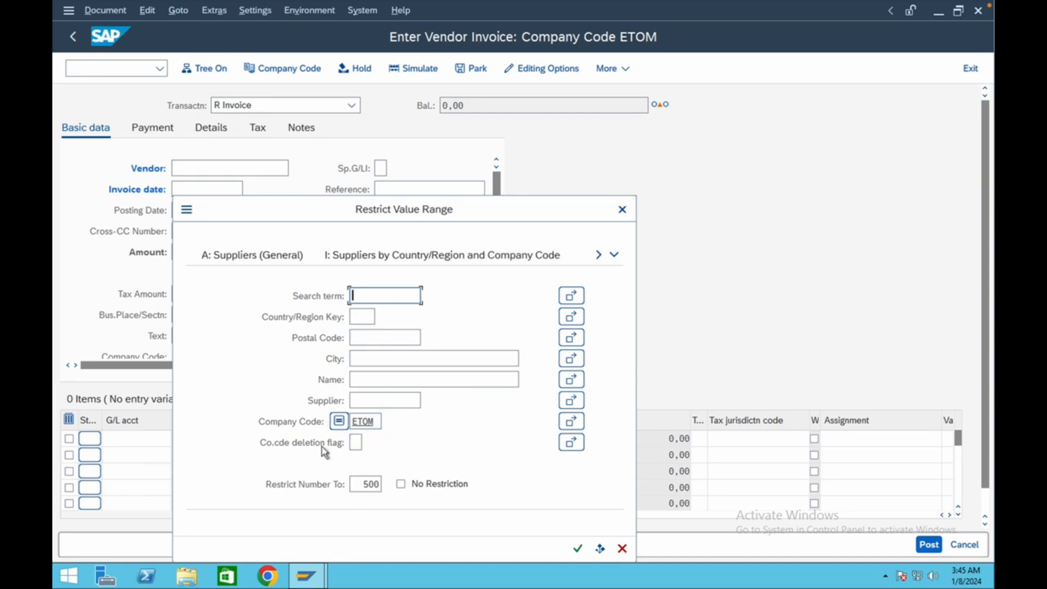
{"action": "left_click", "coordinate": [614, 256]}
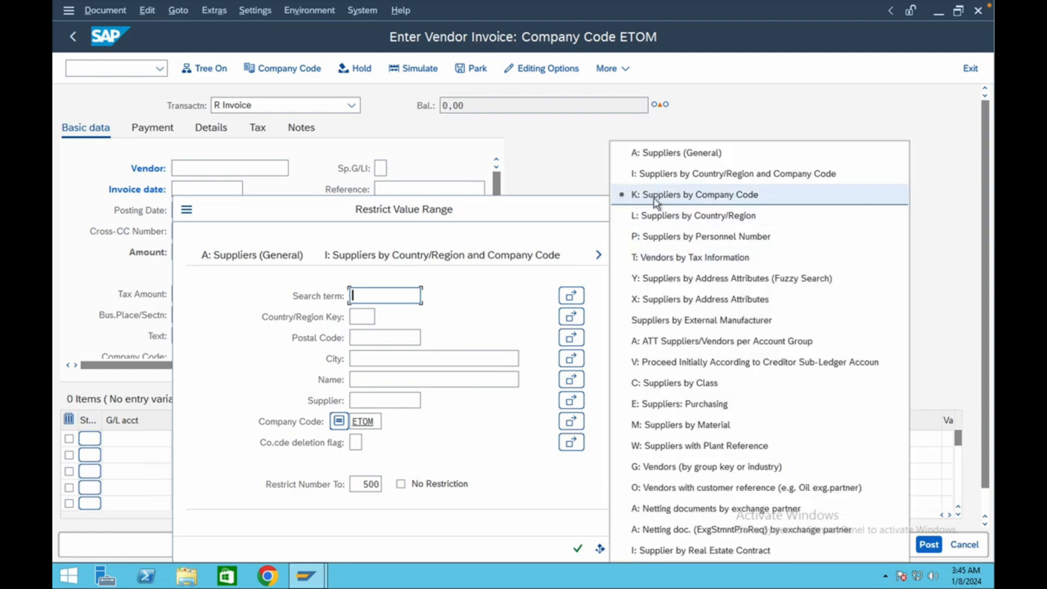
{"action": "left_click", "coordinate": [718, 198]}
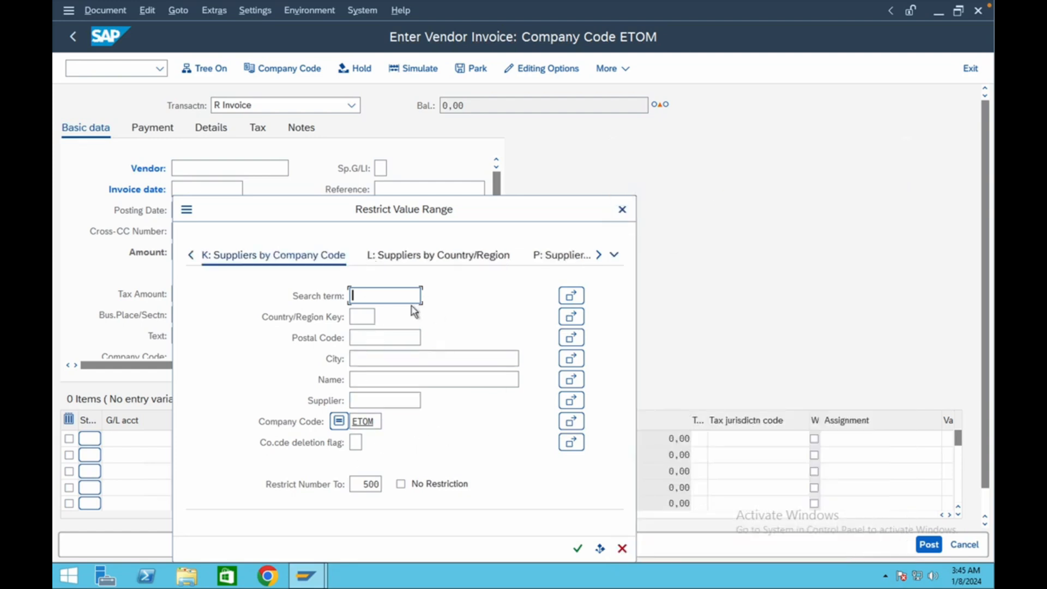
{"action": "left_click", "coordinate": [578, 551]}
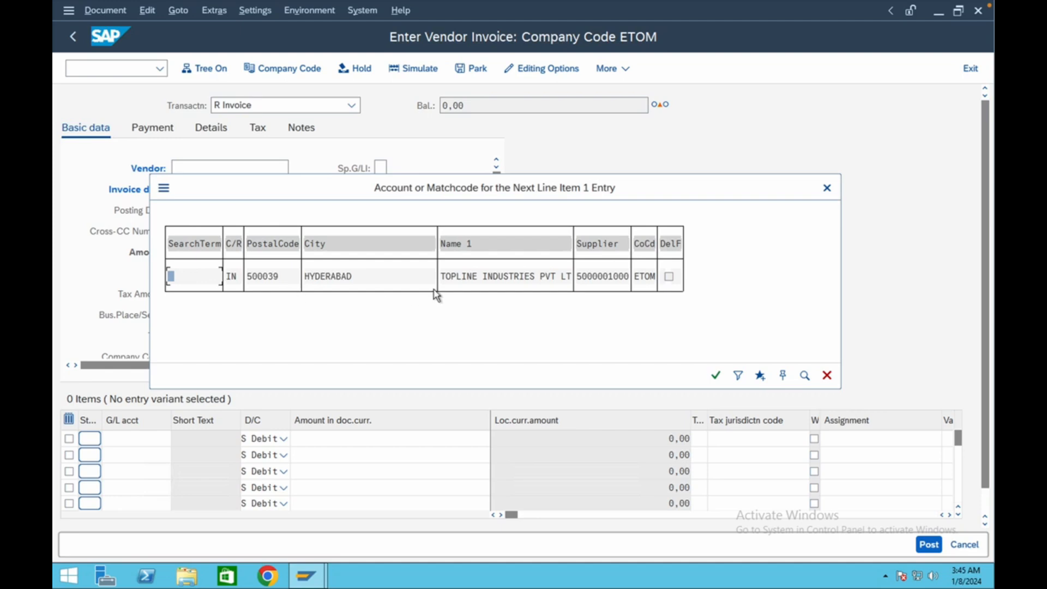
{"action": "double_click", "coordinate": [604, 279]}
Set the invoice date to 07.01.2024, the amount to 5000 and the text to "Vendor Invoice".
{"action": "left_click", "coordinate": [193, 191]}
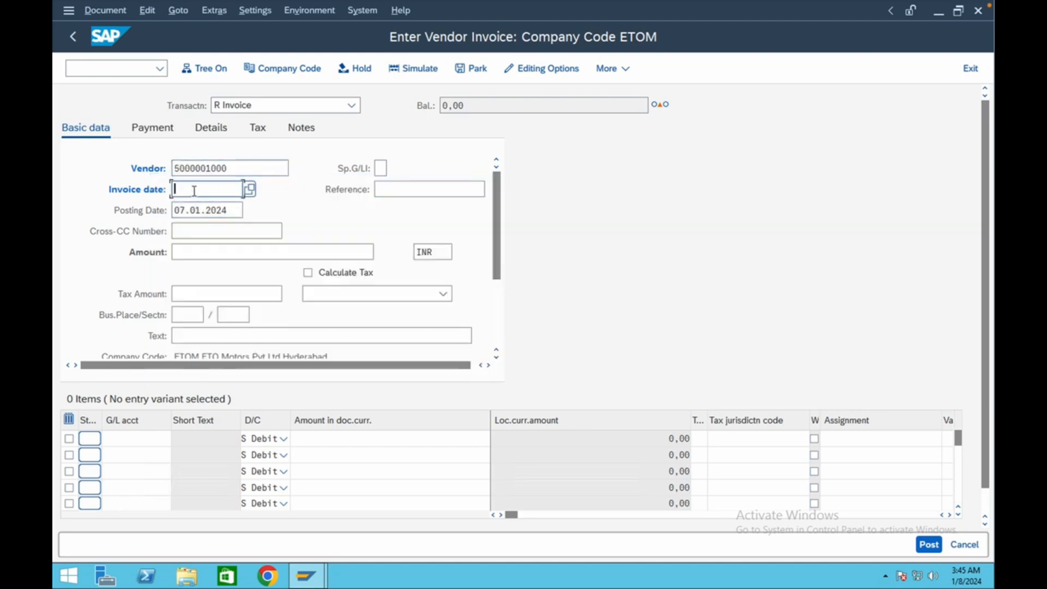
{"action": "left_click", "coordinate": [188, 208]}
{"action": "left_click", "coordinate": [193, 252]}
{"action": "type", "text": "5000"}
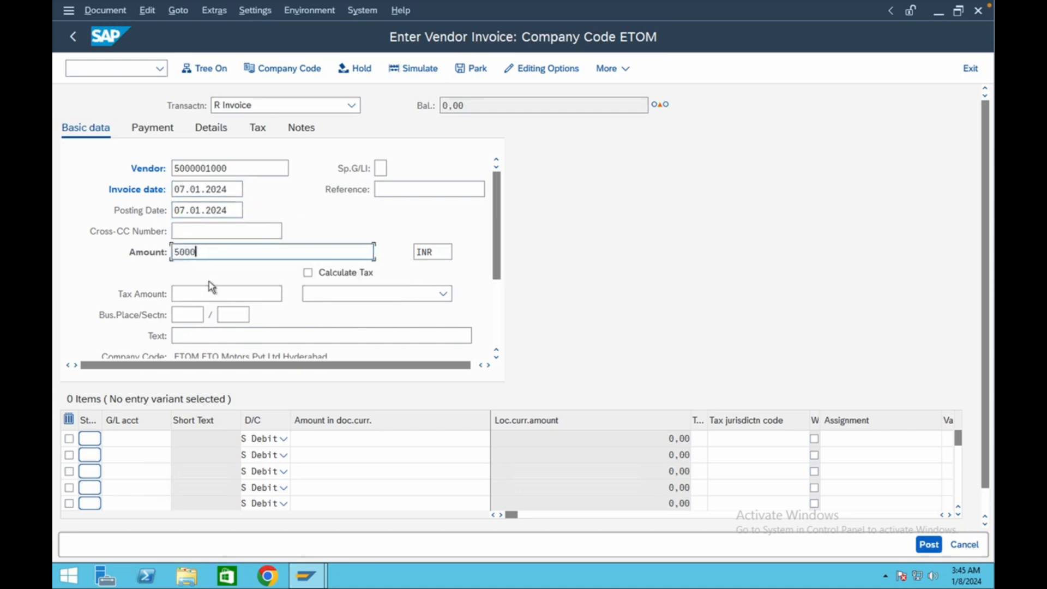
{"action": "left_click", "coordinate": [216, 336]}
{"action": "left_click", "coordinate": [214, 353]}
Look up the G/L accounts in chart of accounts ETOM and choose Rent Account for the first line item.
{"action": "left_click", "coordinate": [147, 438]}
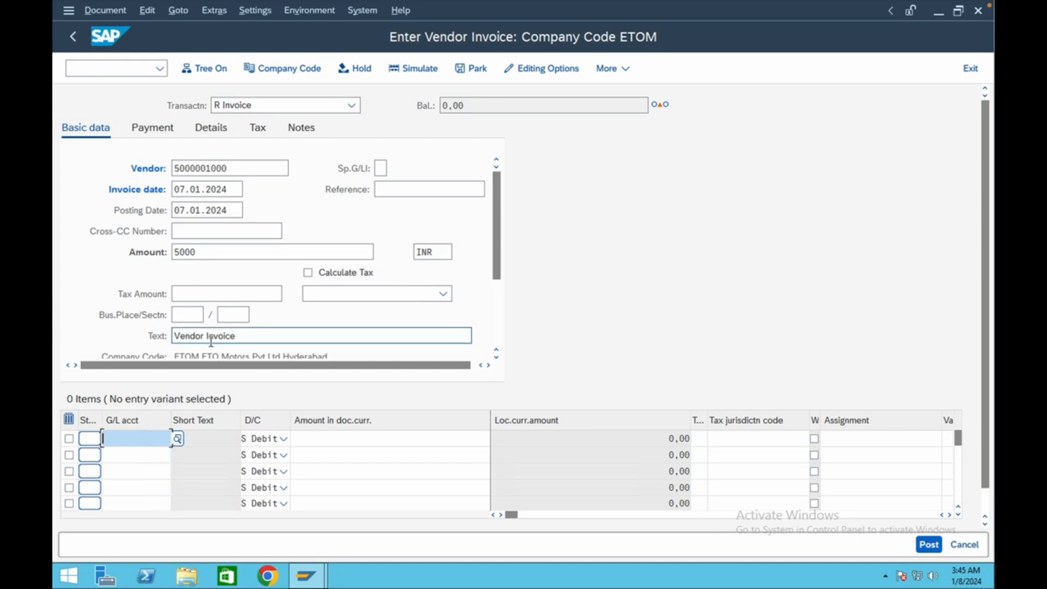
{"action": "left_click", "coordinate": [179, 438]}
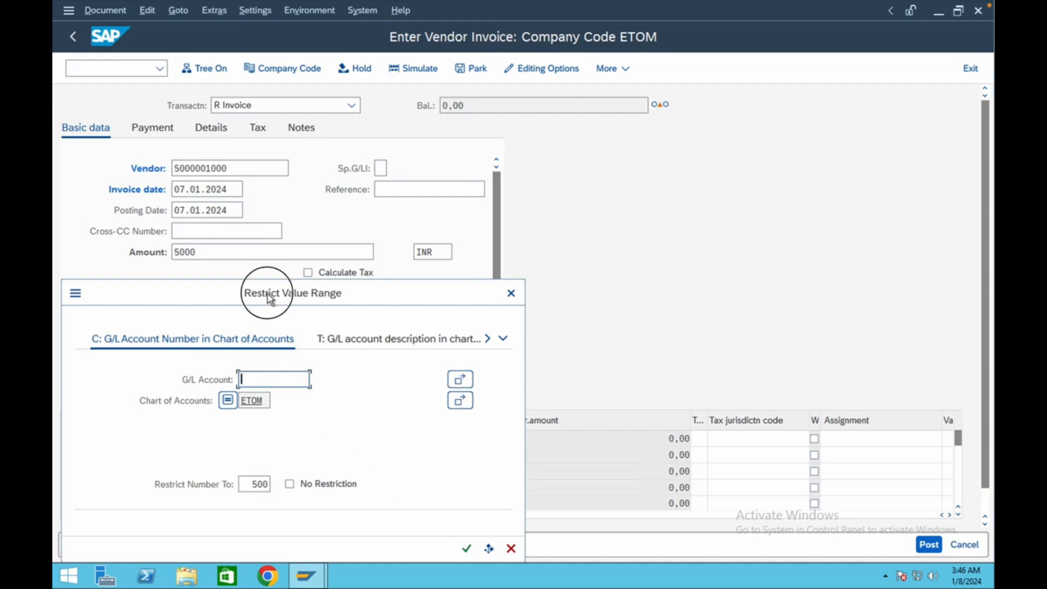
{"action": "left_click_drag", "start_coordinate": [270, 295], "coordinate": [309, 229]}
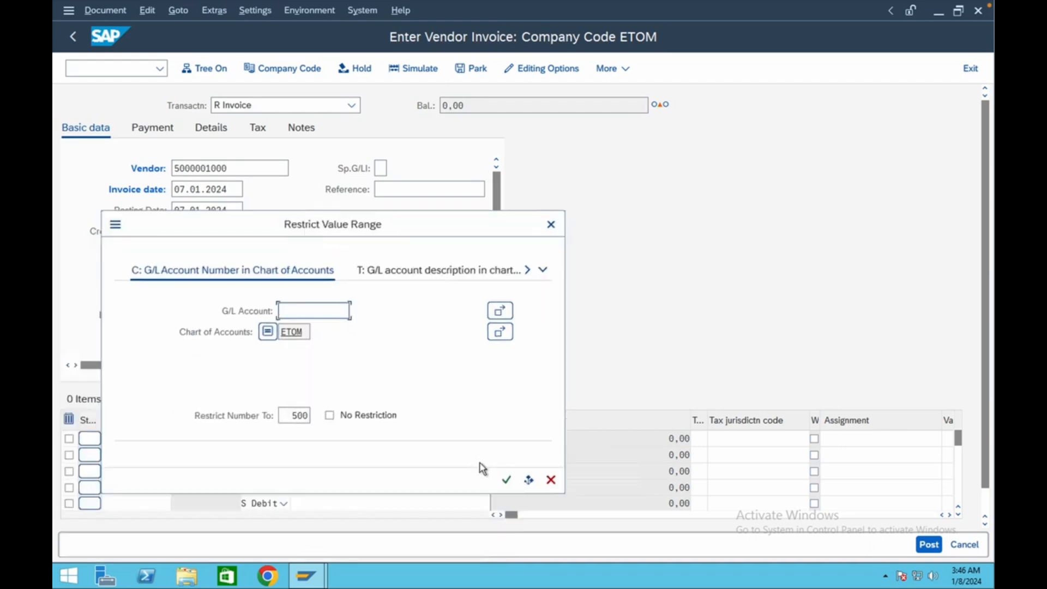
{"action": "left_click", "coordinate": [506, 479]}
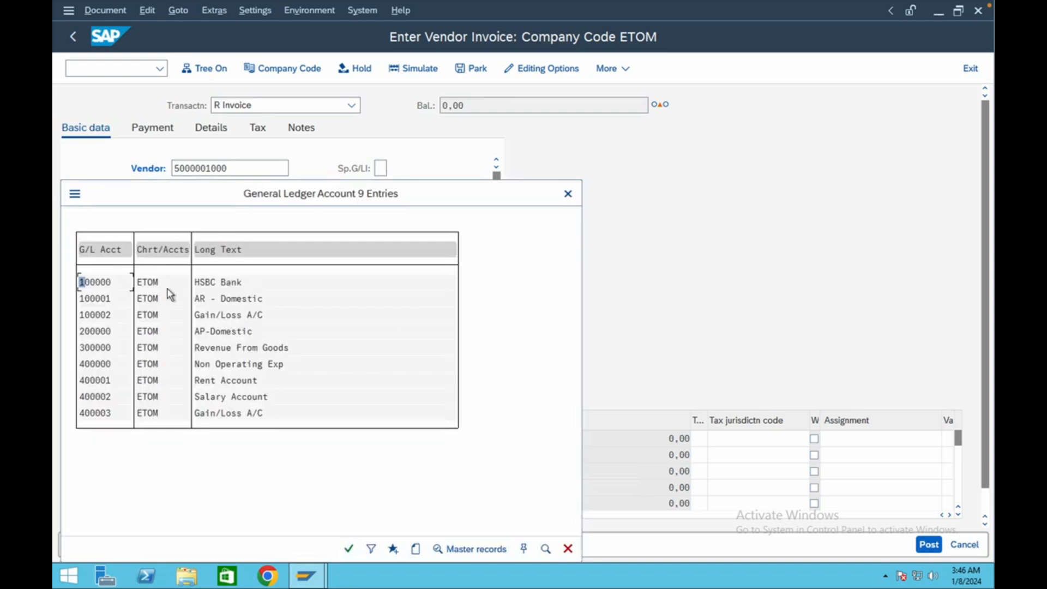
{"action": "left_click", "coordinate": [124, 381]}
{"action": "double_click", "coordinate": [124, 381]}
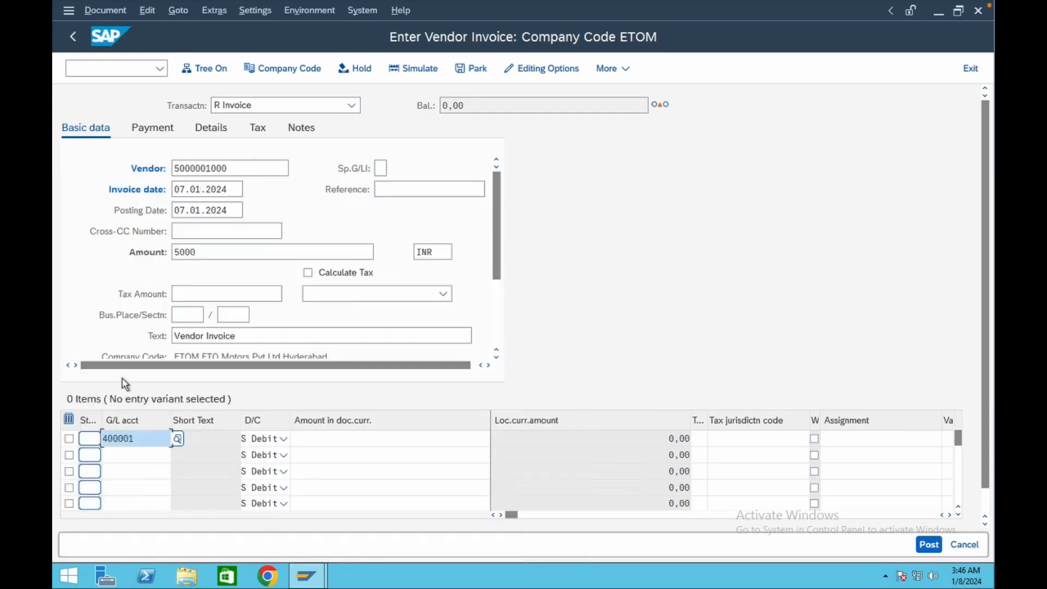
Enter 5000 as the rent line's debit amount and assign it to cost center BUS MARKET.
{"action": "left_click", "coordinate": [442, 440]}
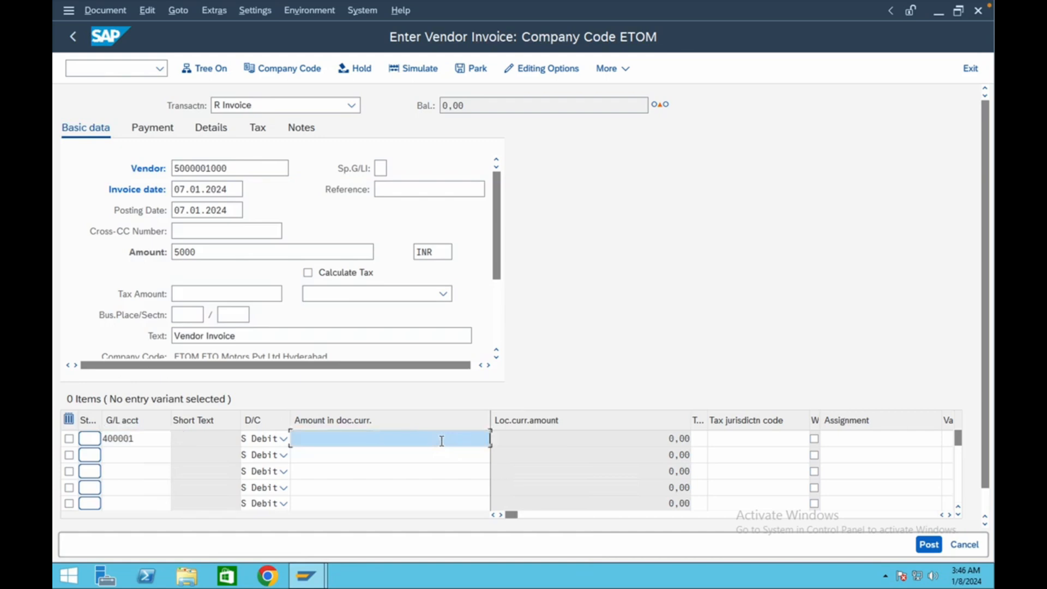
{"action": "left_click", "coordinate": [442, 440]}
{"action": "left_click", "coordinate": [405, 459]}
{"action": "key", "text": "Tab"}
{"action": "key", "text": "Tab"}
{"action": "key", "text": "Tab"}
{"action": "key", "text": "Tab"}
{"action": "key", "text": "Tab"}
{"action": "key", "text": "Tab"}
{"action": "key", "text": "Tab"}
{"action": "key", "text": "Tab"}
{"action": "key", "text": "Tab"}
{"action": "key", "text": "Tab"}
{"action": "key", "text": "Tab"}
{"action": "key", "text": "Tab"}
{"action": "key", "text": "Tab"}
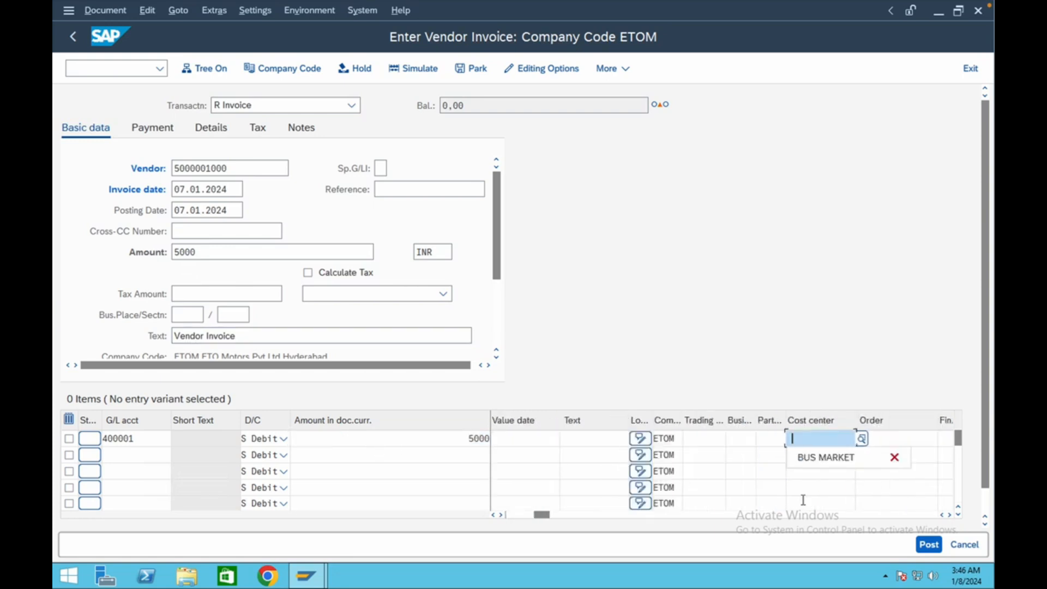
{"action": "left_click", "coordinate": [826, 458]}
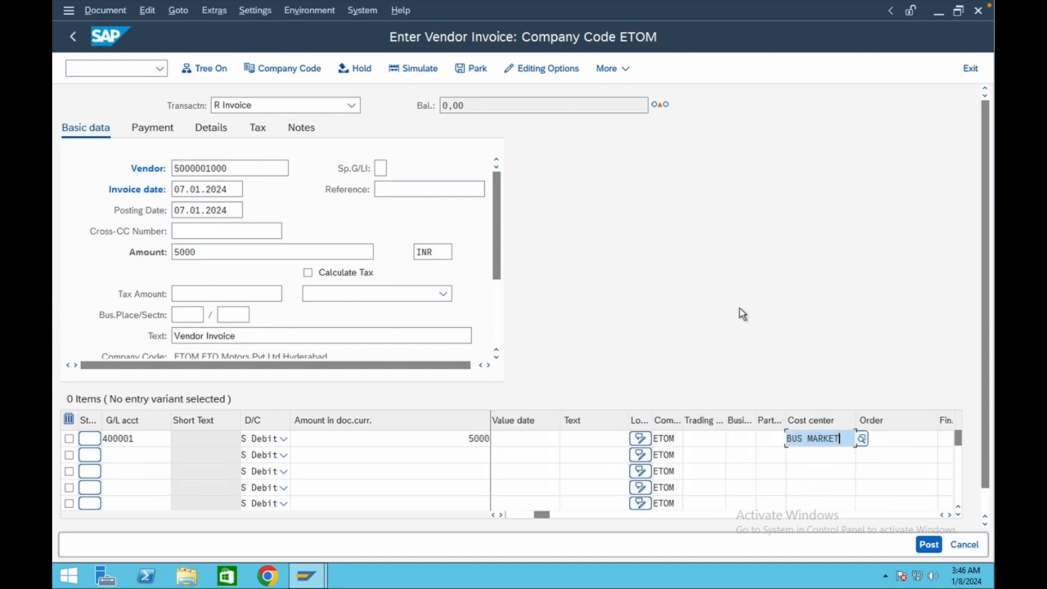
{"action": "key", "text": "Return"}
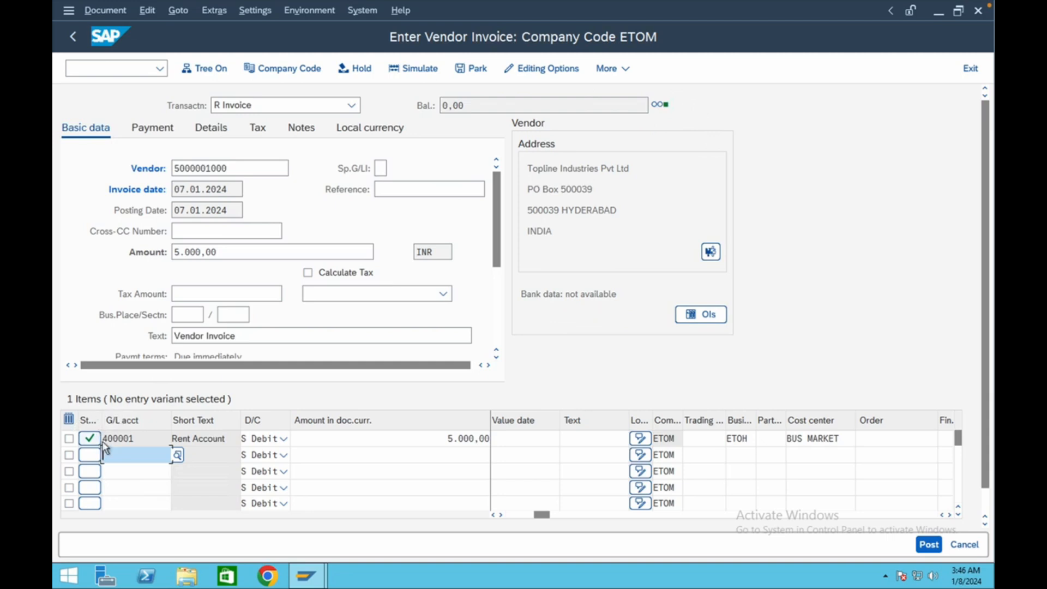
Simulate the vendor invoice, check its two line items in the document overview and post it.
{"action": "left_click", "coordinate": [105, 11]}
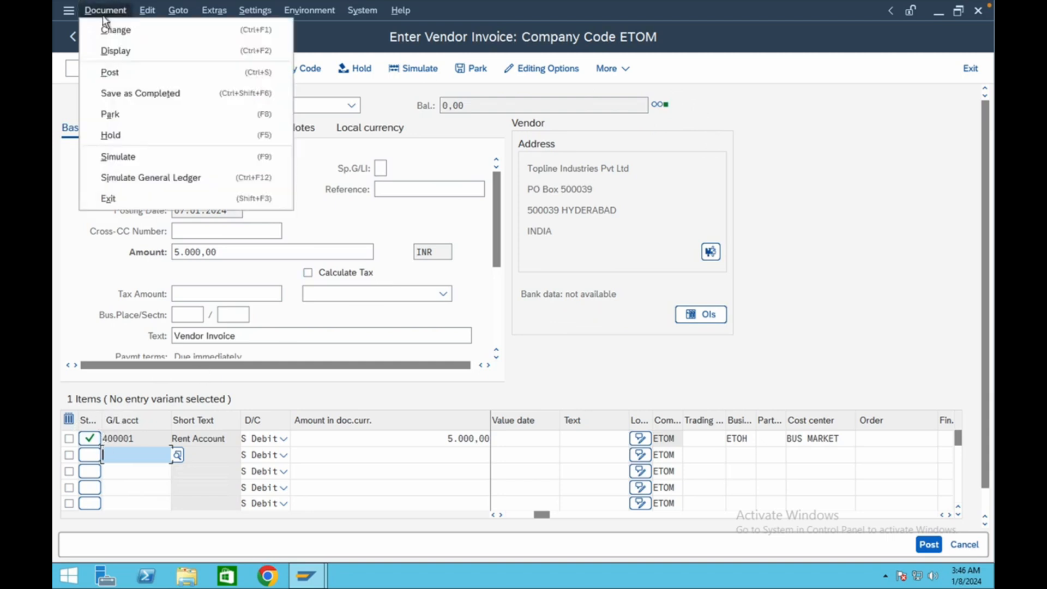
{"action": "left_click", "coordinate": [128, 156]}
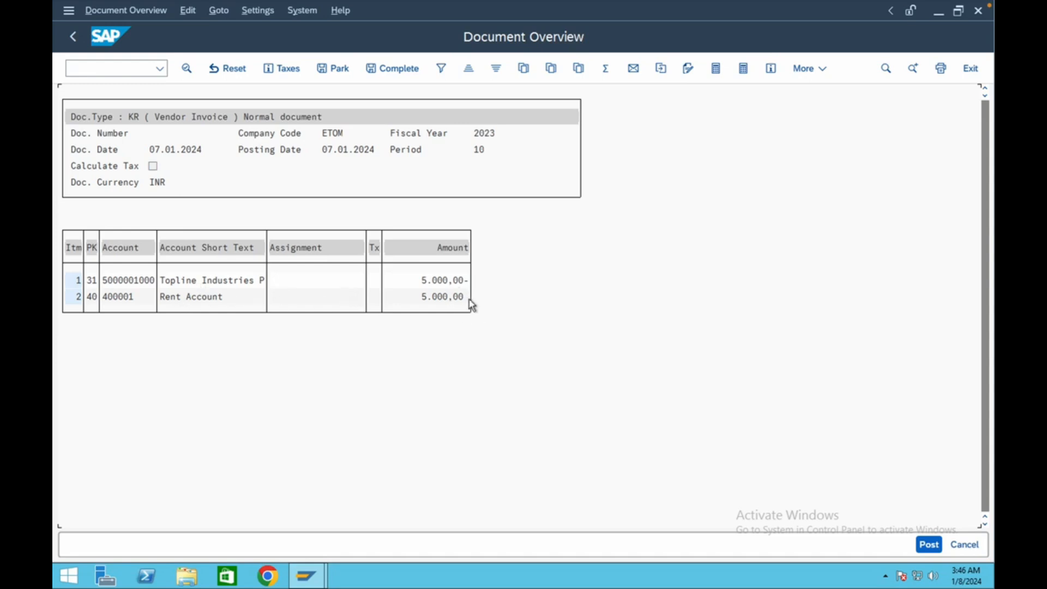
{"action": "left_click", "coordinate": [935, 545]}
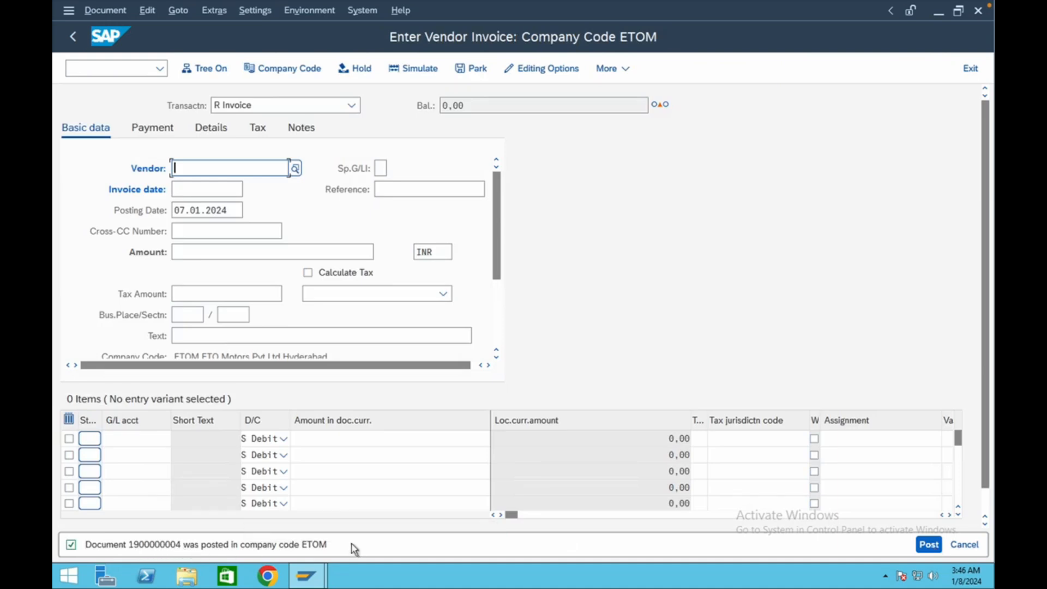
Try to open transaction FB1N from the vendor invoice entry.
{"action": "left_click", "coordinate": [78, 67]}
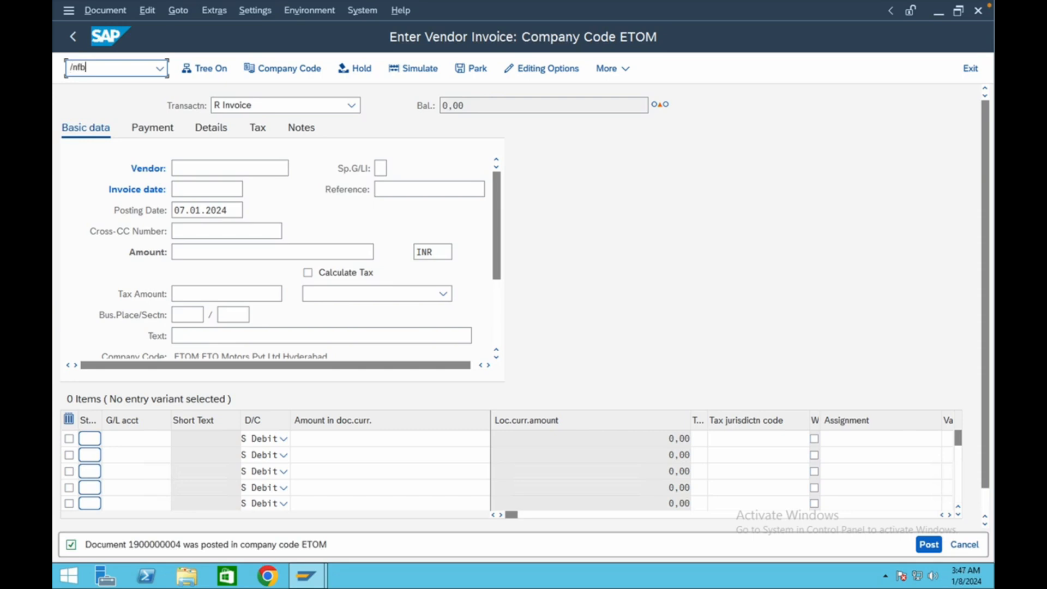
{"action": "type", "text": "/nfb1n"}
{"action": "key", "text": "Return"}
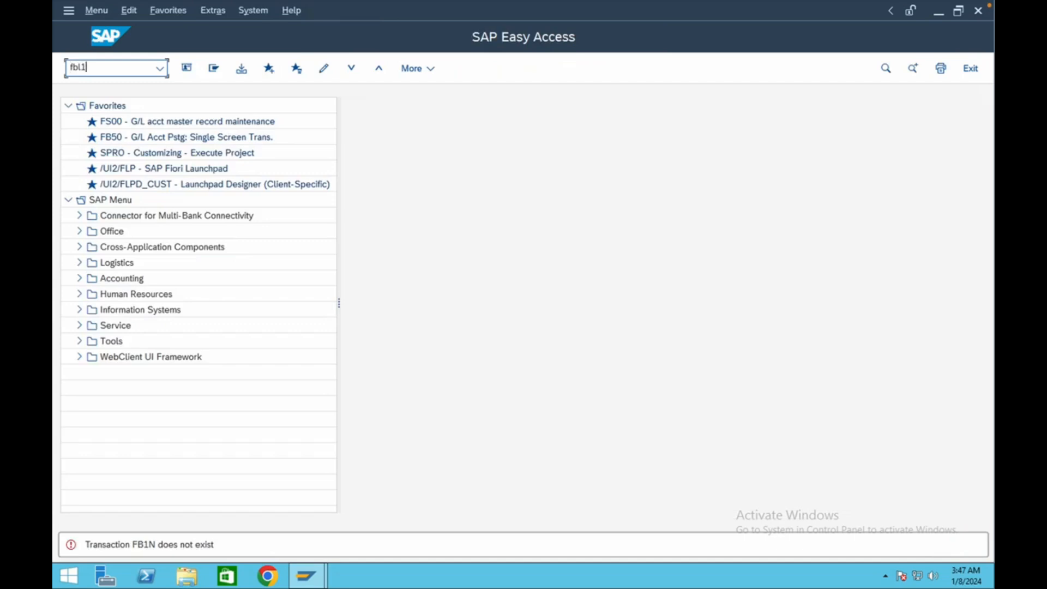
Open transaction FBL1N and list the vendor items of company code ETOM open at key date 07.01.2024.
{"action": "type", "text": "fbl1n"}
{"action": "key", "text": "Return"}
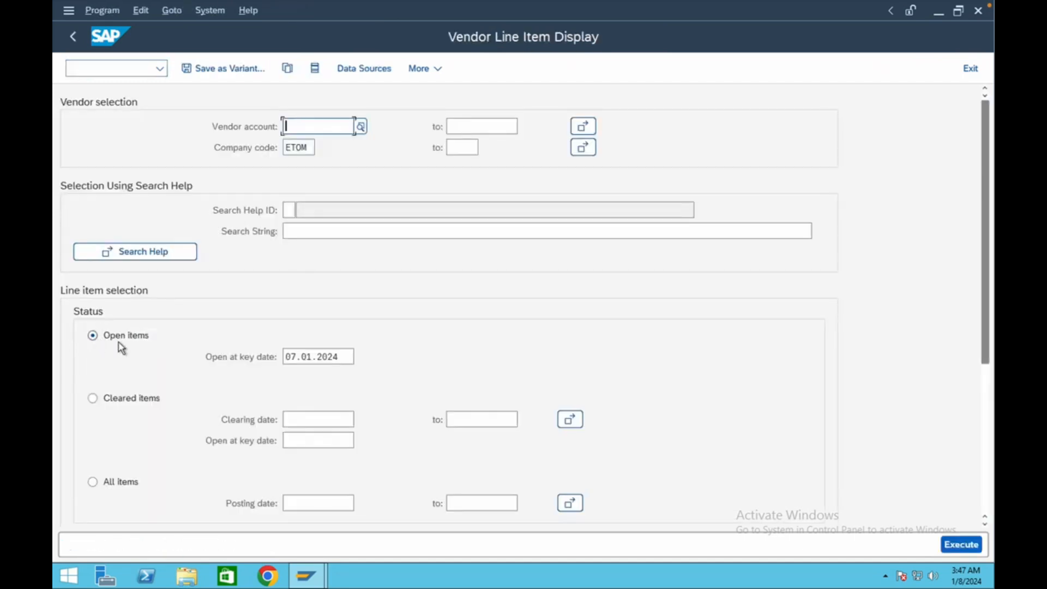
{"action": "left_click", "coordinate": [963, 546]}
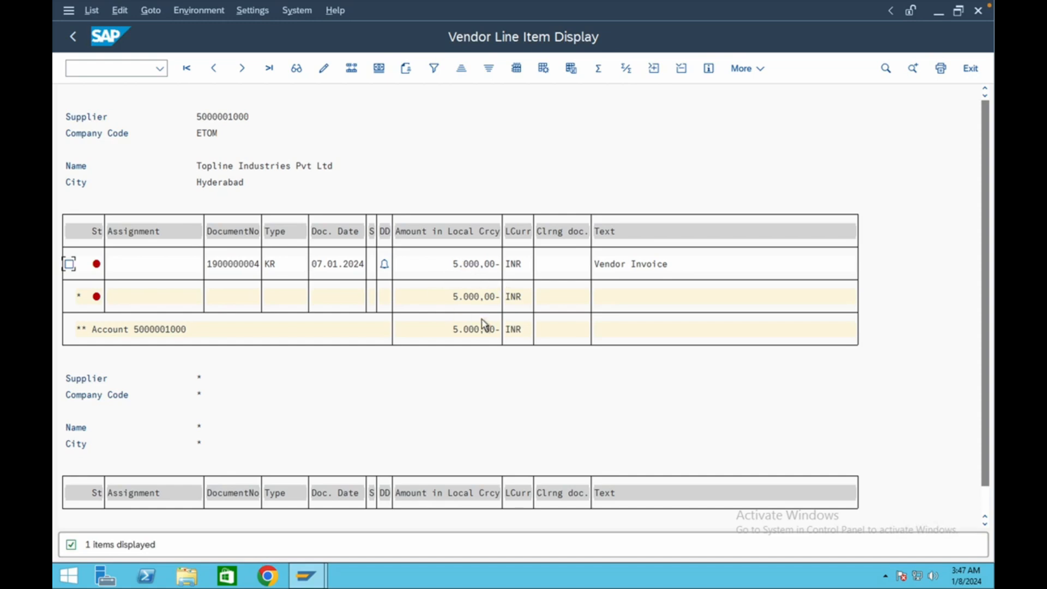
Leave the vendor line item list and open the Post Outgoing Payments transaction F-53.
{"action": "left_click", "coordinate": [104, 68]}
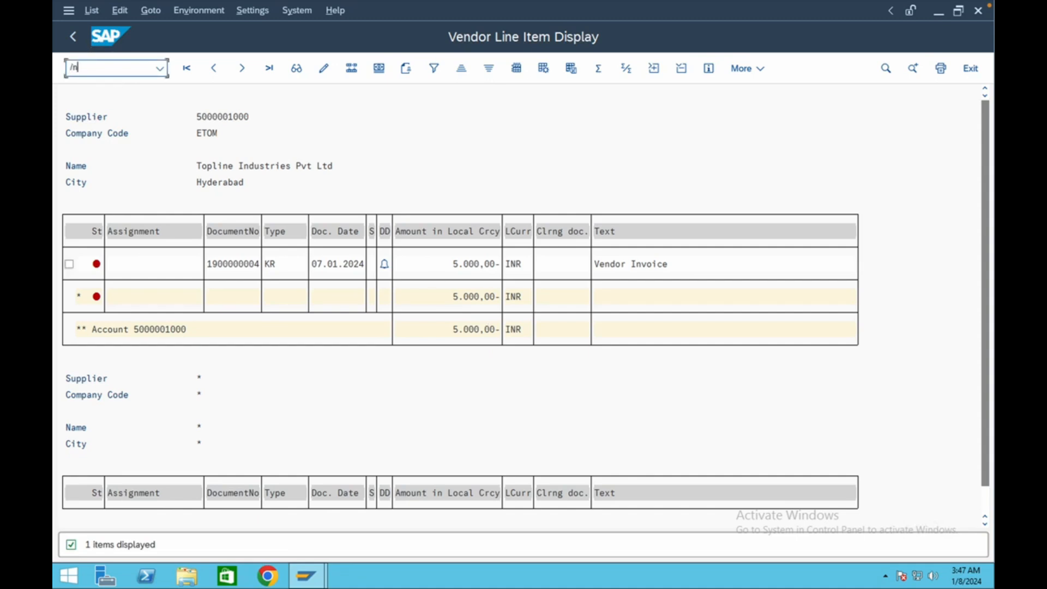
{"action": "type", "text": "/n"}
{"action": "key", "text": "Return"}
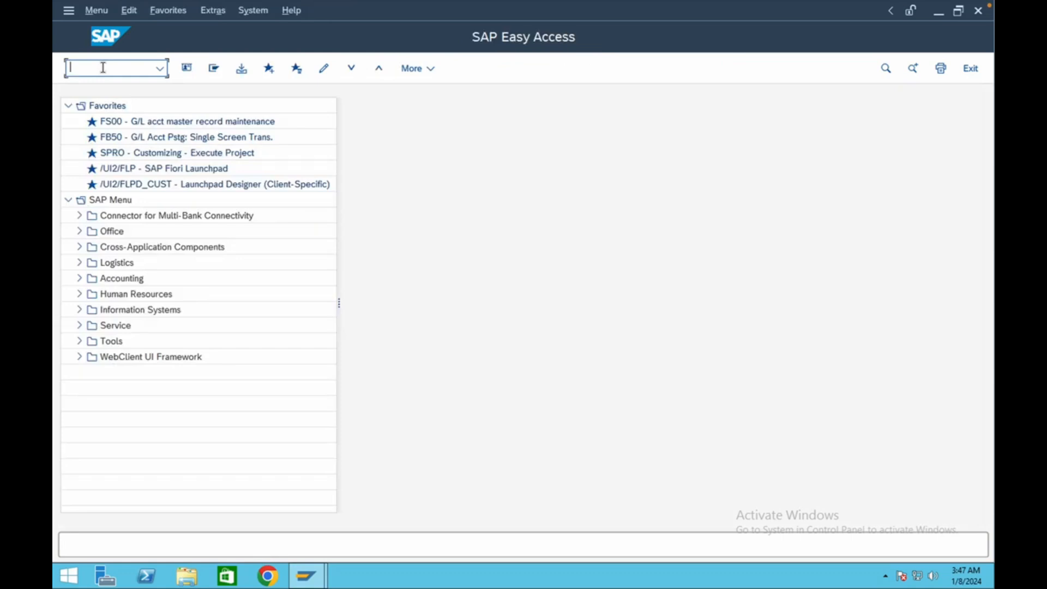
{"action": "type", "text": "f"}
{"action": "type", "text": "53"}
{"action": "key", "text": "Return"}
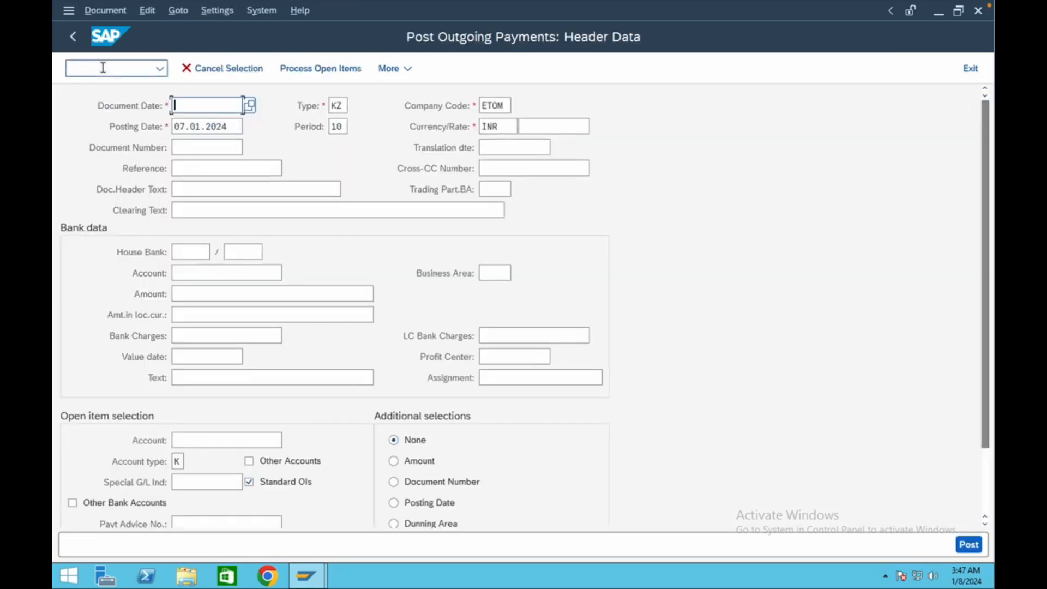
Enter document date 07.01.2024 and reference Test in the outgoing payment header.
{"action": "type", "text": "07.01.2024"}
{"action": "left_click", "coordinate": [187, 172]}
{"action": "type", "text": "T"}
{"action": "left_click", "coordinate": [197, 187]}
Fill in the payment's bank data with the HSBC Bank G/L account, amount 3000 and text "vendor invoice".
{"action": "left_click", "coordinate": [196, 273]}
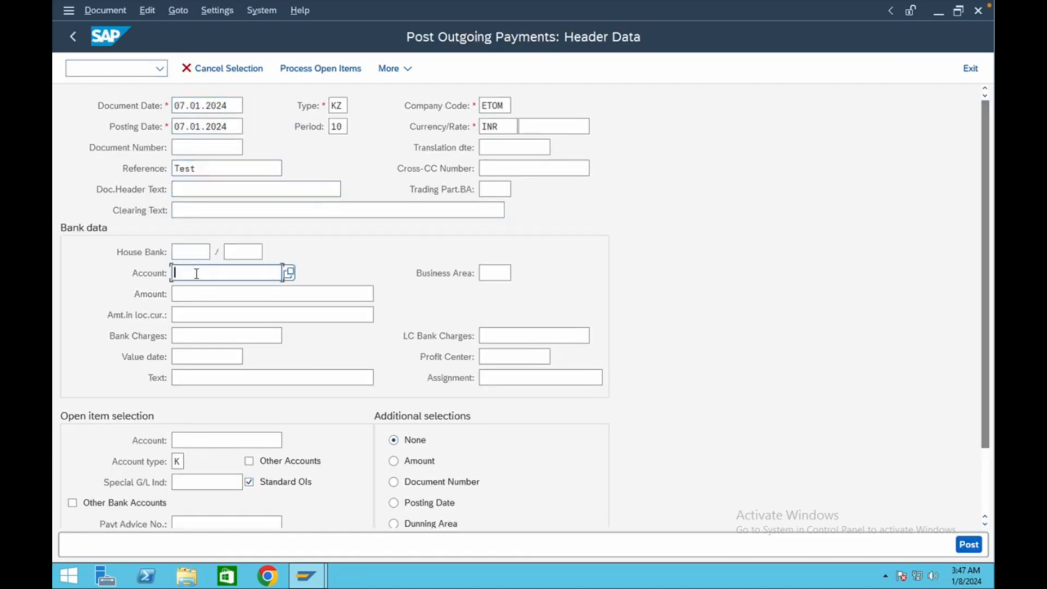
{"action": "left_click", "coordinate": [289, 273]}
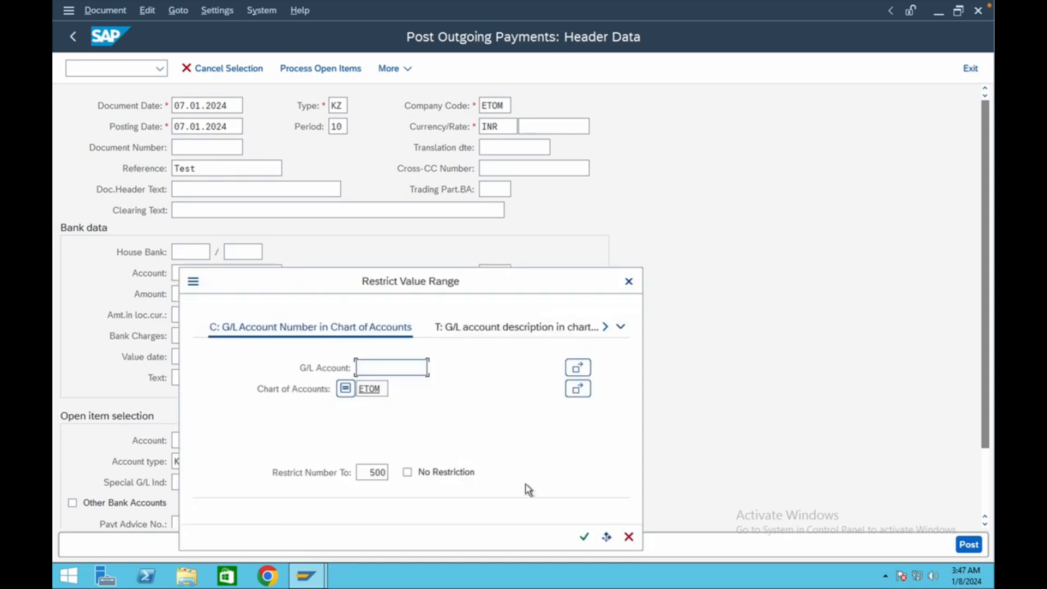
{"action": "left_click", "coordinate": [583, 539]}
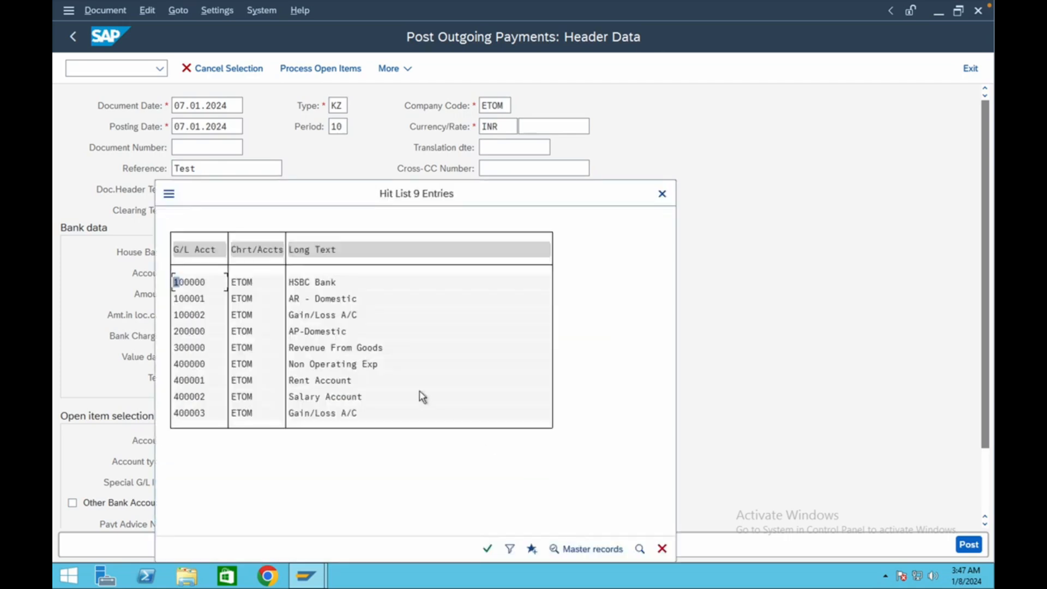
{"action": "double_click", "coordinate": [207, 287]}
{"action": "left_click", "coordinate": [207, 289]}
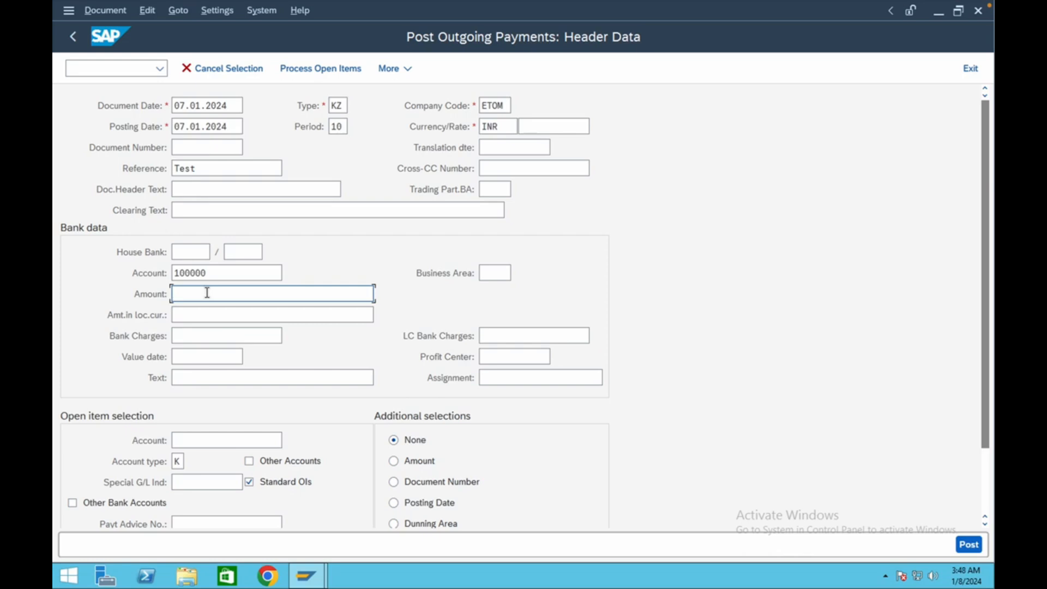
{"action": "type", "text": "3000"}
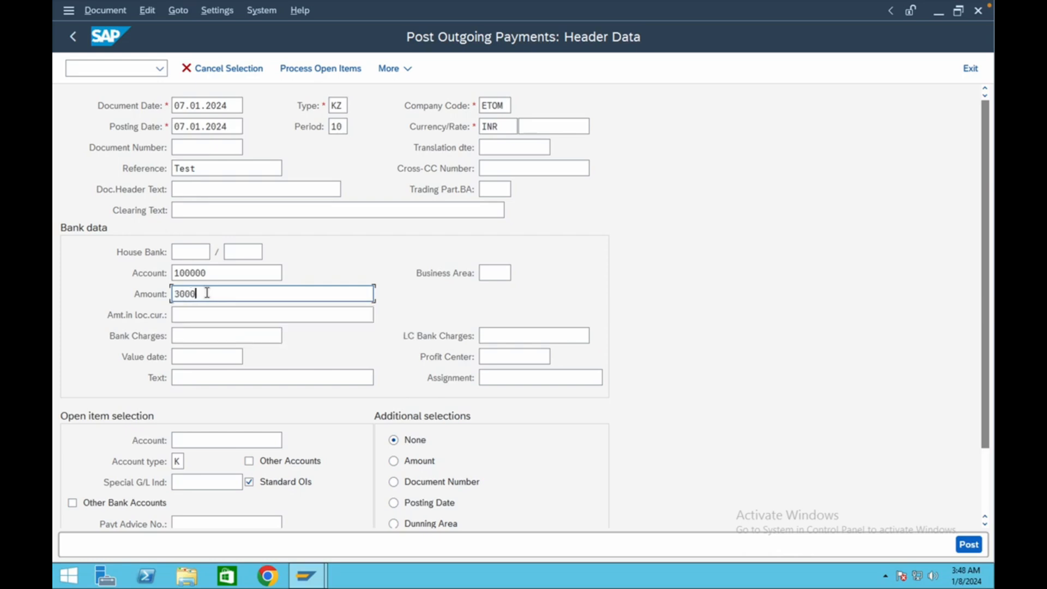
{"action": "left_click", "coordinate": [209, 376]}
{"action": "left_click", "coordinate": [210, 397]}
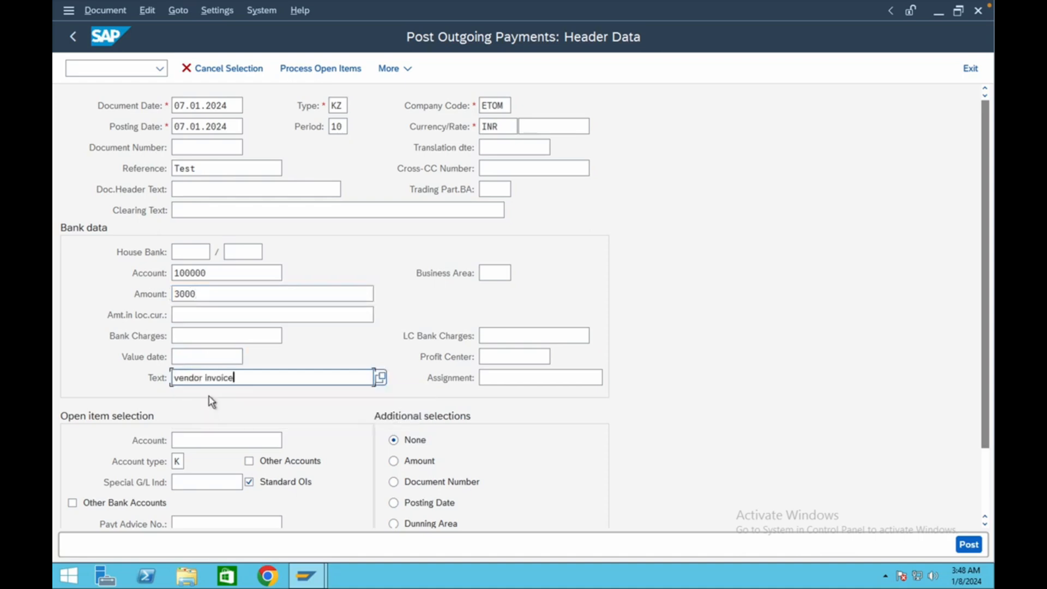
Select the Topline Industries vendor account for the open item selection and process its open items.
{"action": "left_click", "coordinate": [247, 438]}
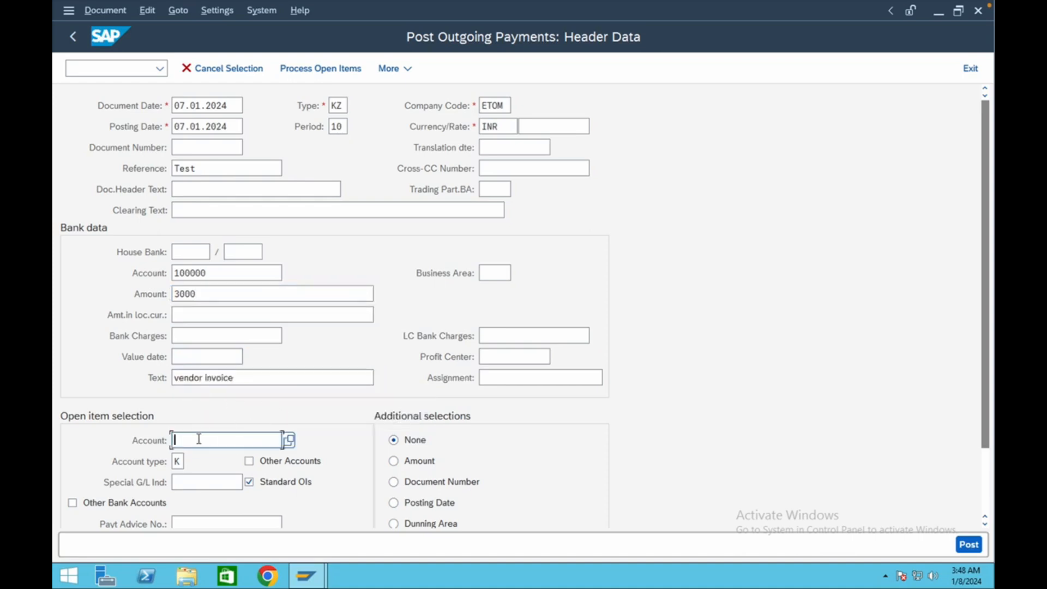
{"action": "left_click", "coordinate": [289, 443]}
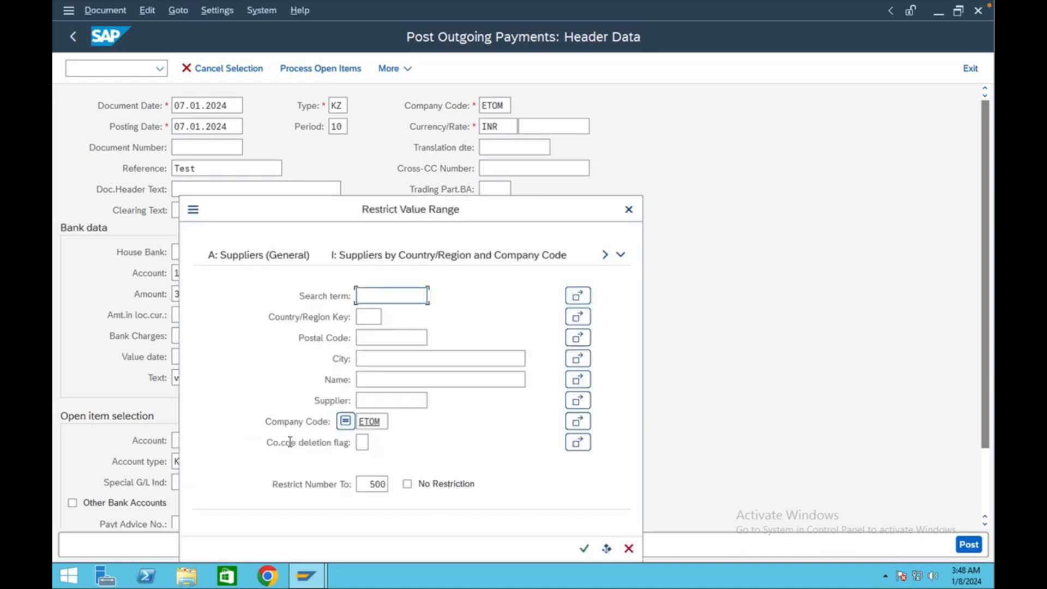
{"action": "left_click", "coordinate": [582, 548]}
{"action": "double_click", "coordinate": [594, 449]}
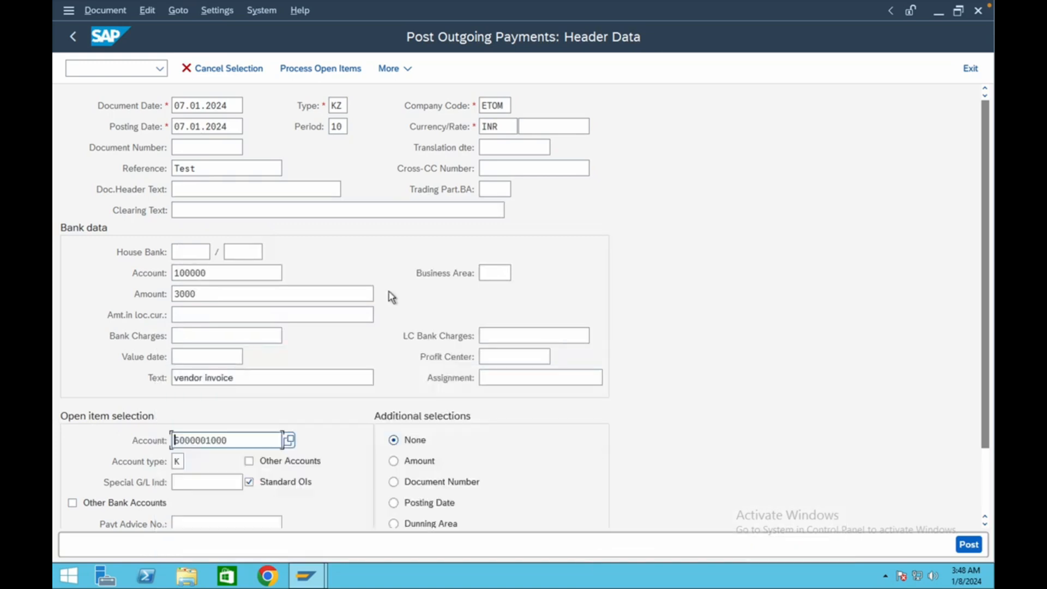
{"action": "left_click", "coordinate": [317, 71]}
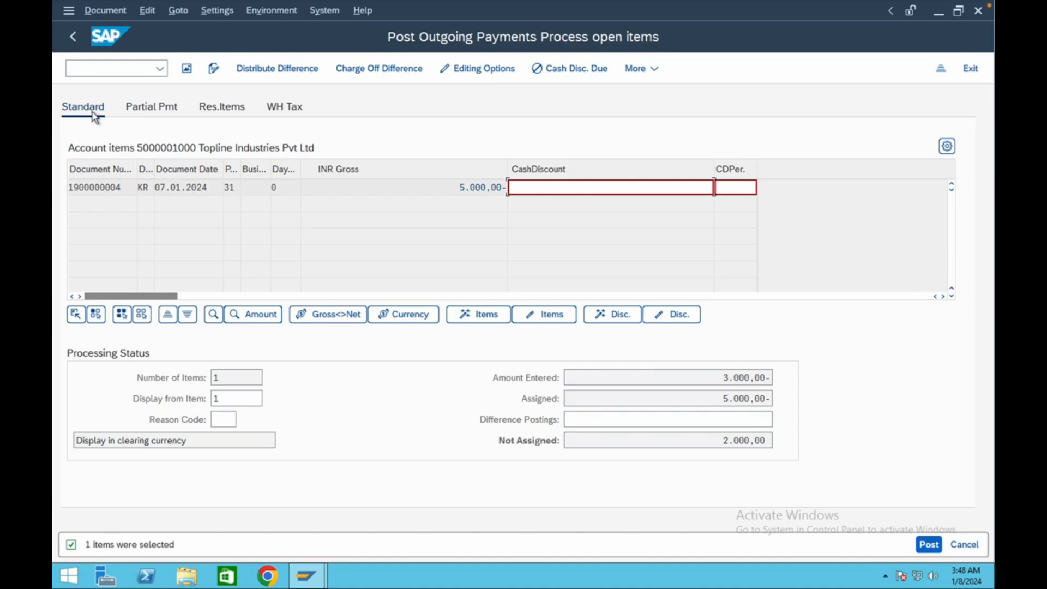
Assign a partial payment of 3000 INR to the 5000 INR vendor invoice.
{"action": "left_click", "coordinate": [158, 112]}
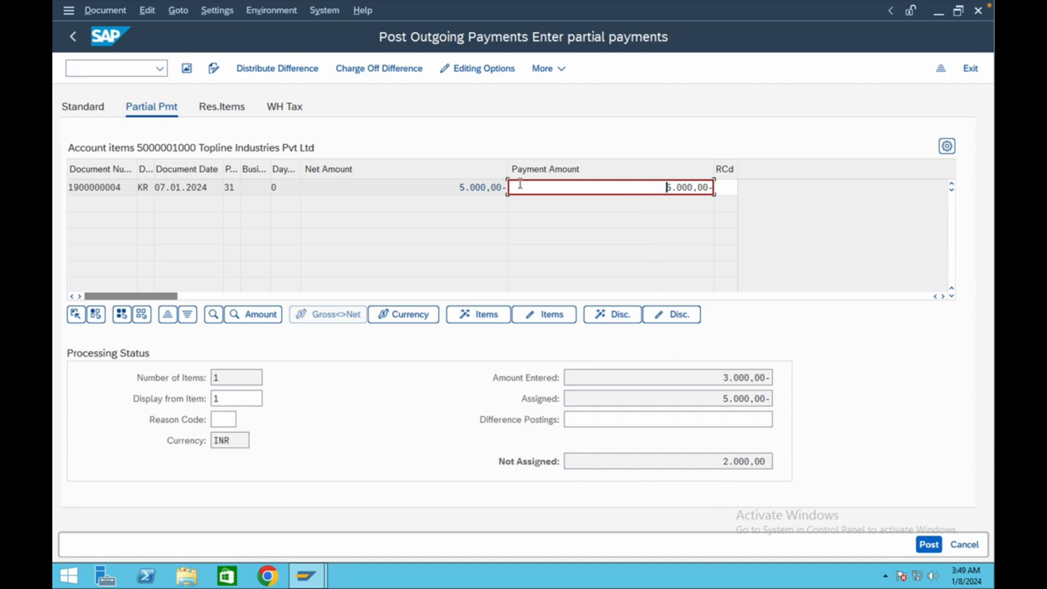
{"action": "type", "text": "3"}
{"action": "key", "text": "Return"}
Simulate the 3000 INR partial payment, check its line items in the overview and post it.
{"action": "left_click", "coordinate": [110, 11]}
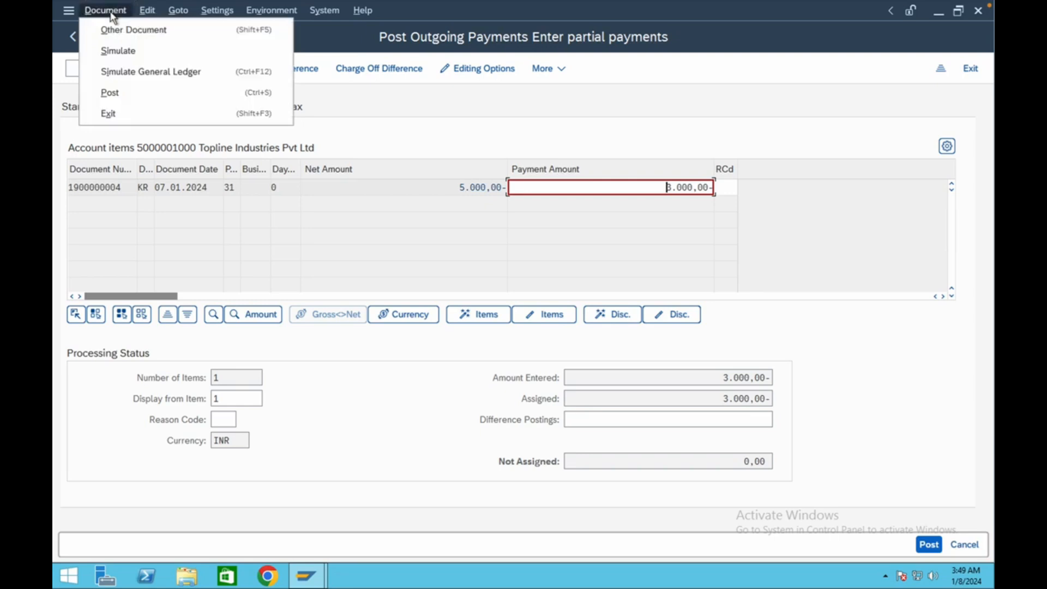
{"action": "left_click", "coordinate": [119, 53]}
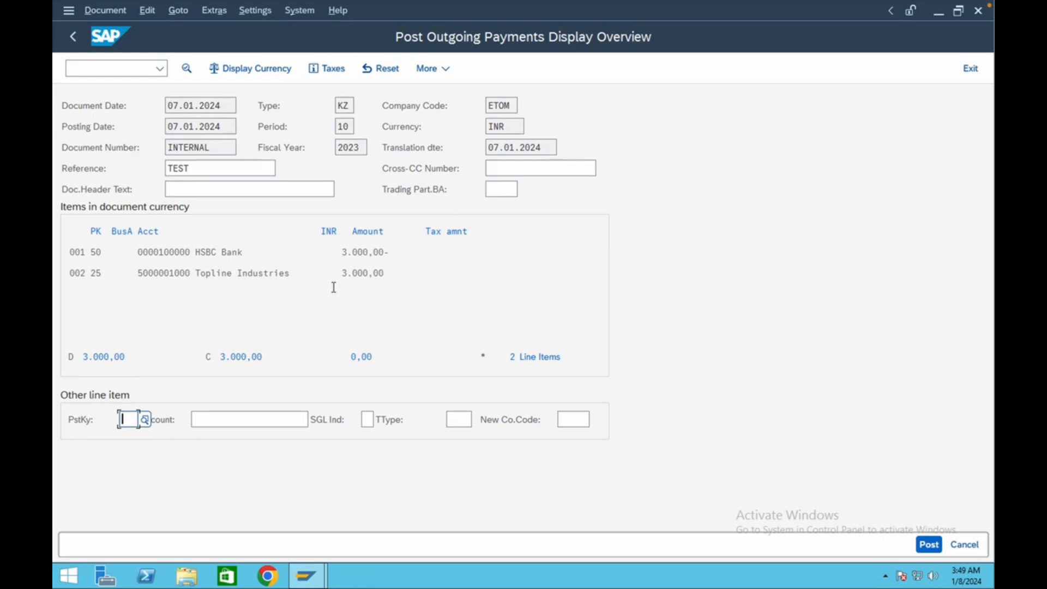
{"action": "left_click", "coordinate": [930, 544]}
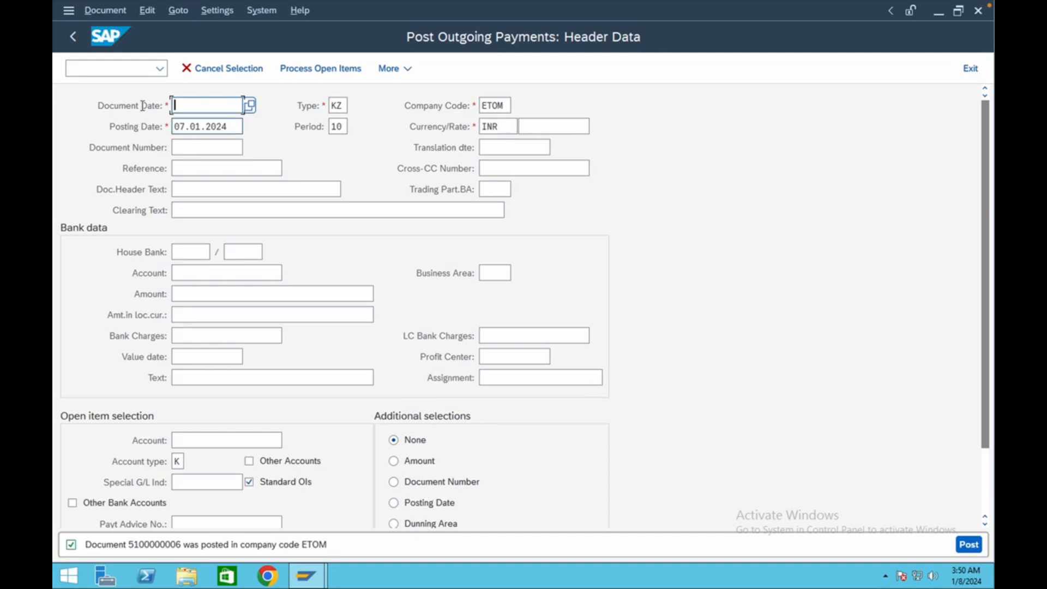
Open transaction FBL1N and list the vendor items of company code ETOM open at key date 07.01.2024.
{"action": "left_click", "coordinate": [110, 71]}
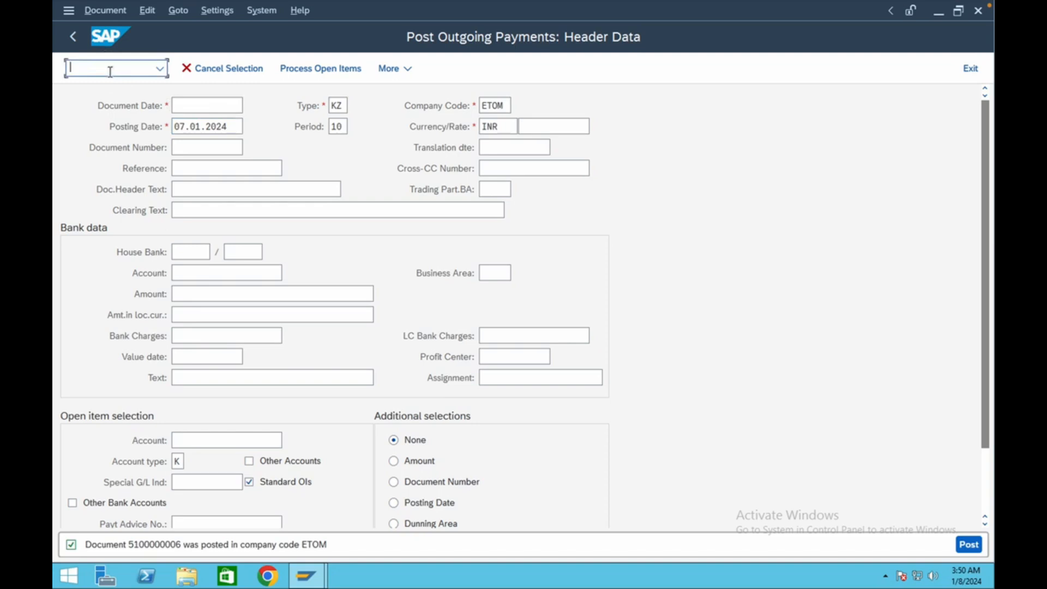
{"action": "type", "text": "/nfbl1n"}
{"action": "key", "text": "Return"}
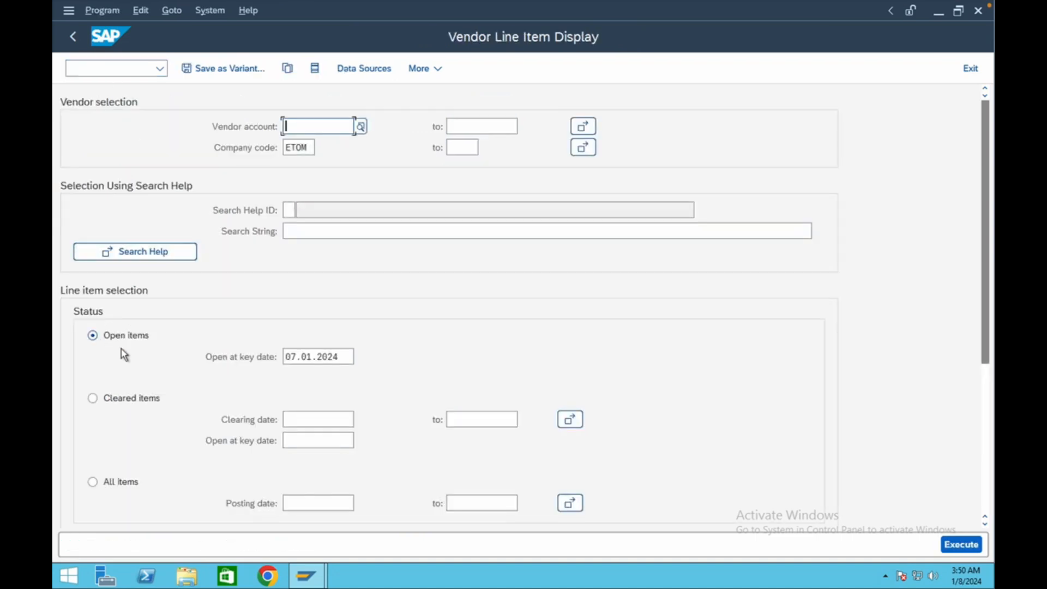
{"action": "left_click", "coordinate": [958, 546]}
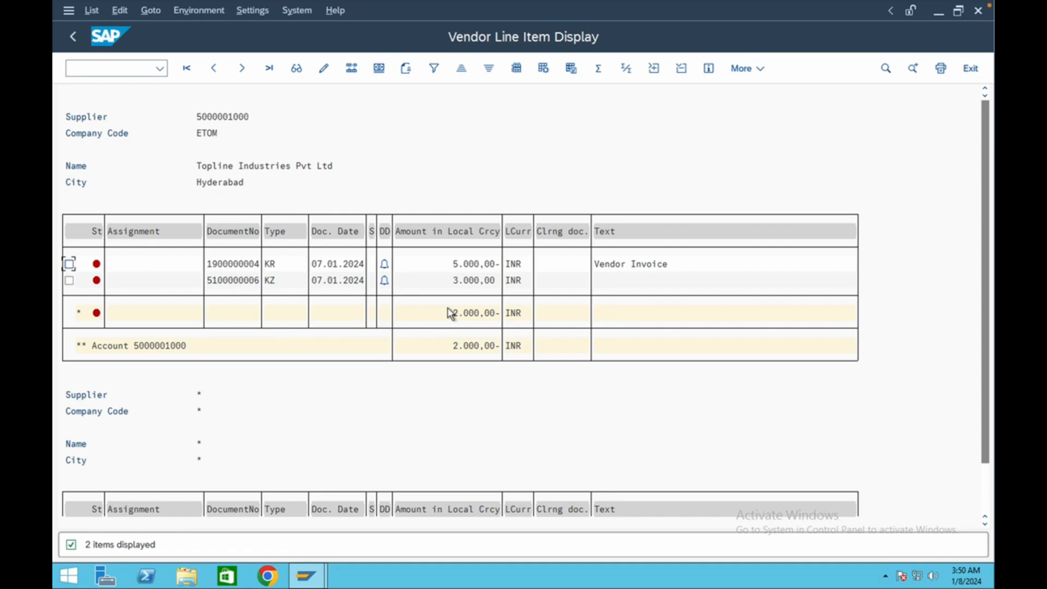
Open transaction F-53 and enter document date 07.01.2024 and reference Test for a second outgoing payment.
{"action": "left_click", "coordinate": [97, 67]}
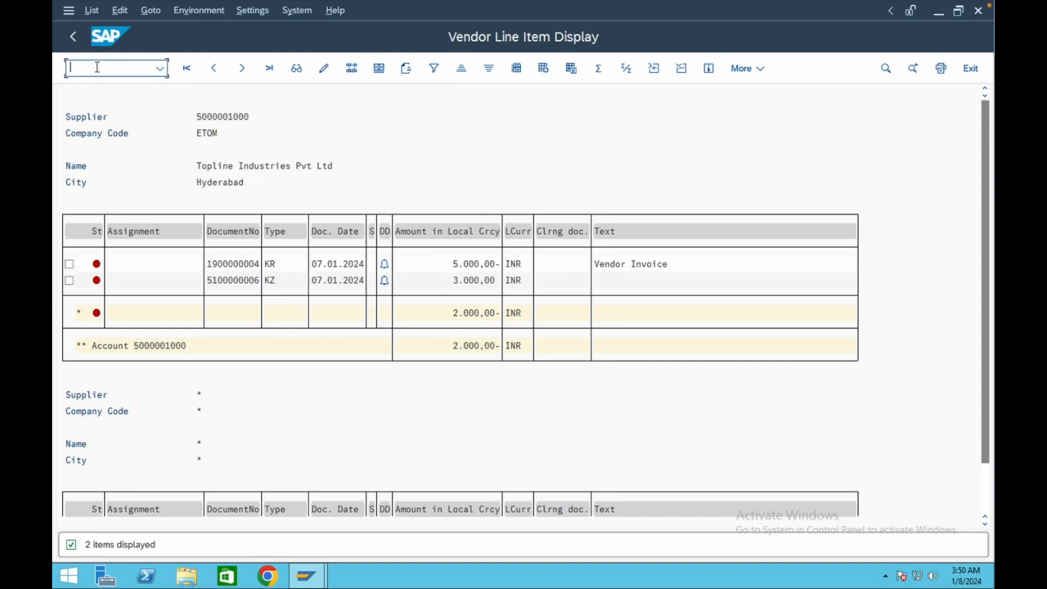
{"action": "type", "text": "/nf-53"}
{"action": "key", "text": "Return"}
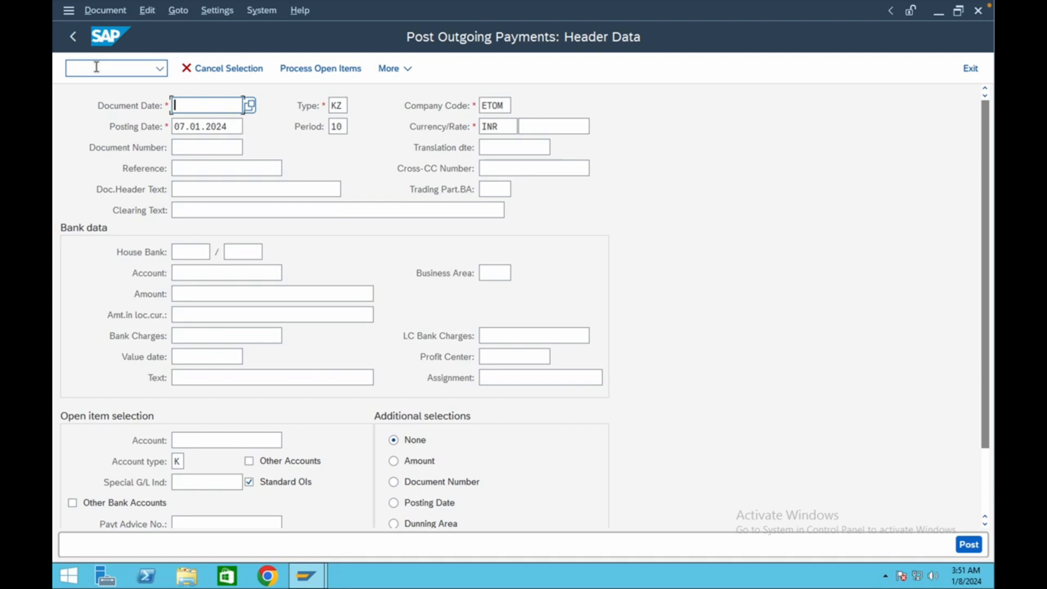
{"action": "left_click", "coordinate": [194, 107]}
{"action": "left_click", "coordinate": [198, 124]}
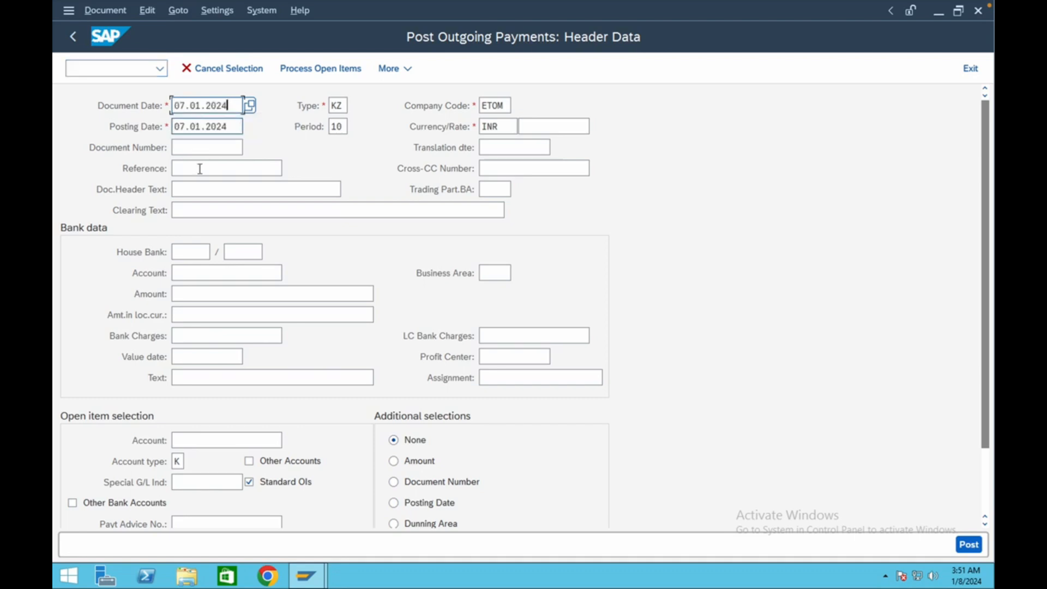
{"action": "left_click", "coordinate": [196, 173]}
{"action": "left_click", "coordinate": [197, 187]}
Fill in the second payment's bank data with the HSBC Bank G/L account, amount 2000 and text "vendor invoice".
{"action": "left_click", "coordinate": [194, 274]}
{"action": "left_click", "coordinate": [196, 293]}
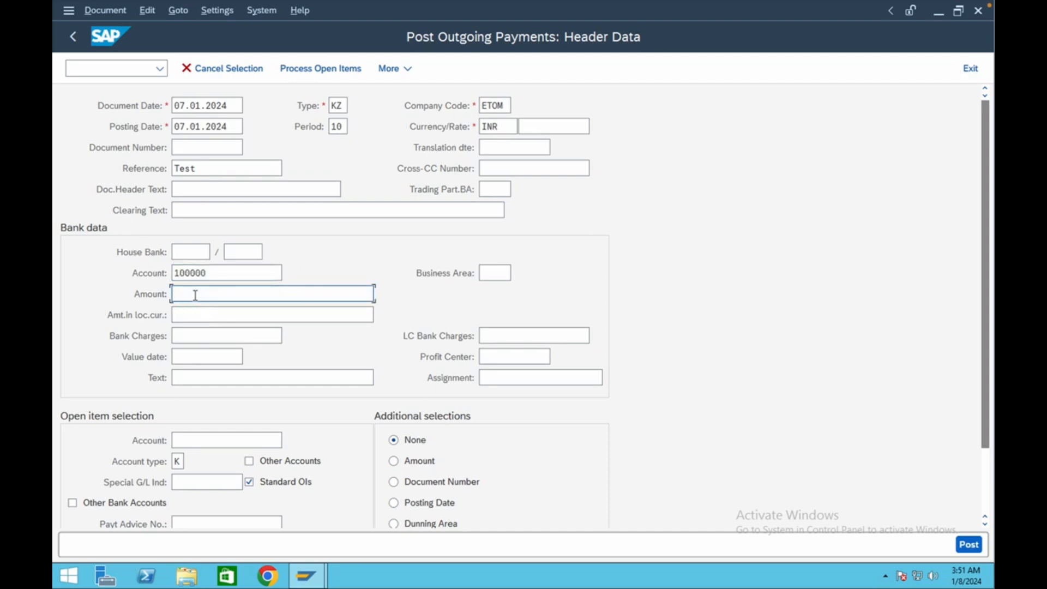
{"action": "type", "text": "2000"}
{"action": "left_click", "coordinate": [188, 378]}
{"action": "left_click", "coordinate": [197, 397]}
Enter the Topline Industries vendor account for the open item selection and process the items for the 2000 INR payment.
{"action": "left_click", "coordinate": [198, 439]}
{"action": "left_click", "coordinate": [206, 463]}
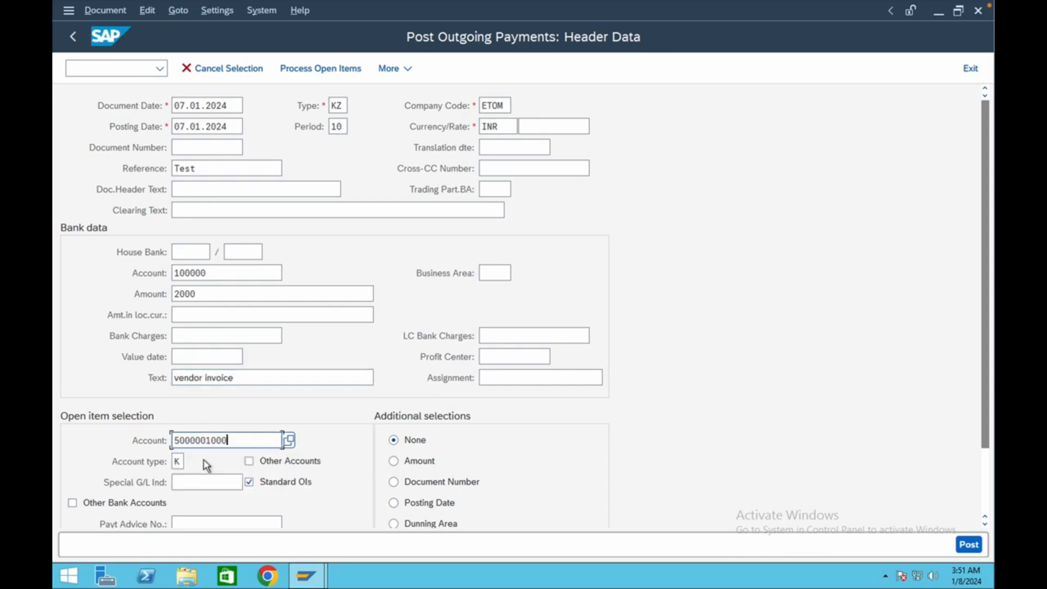
{"action": "left_click", "coordinate": [318, 69]}
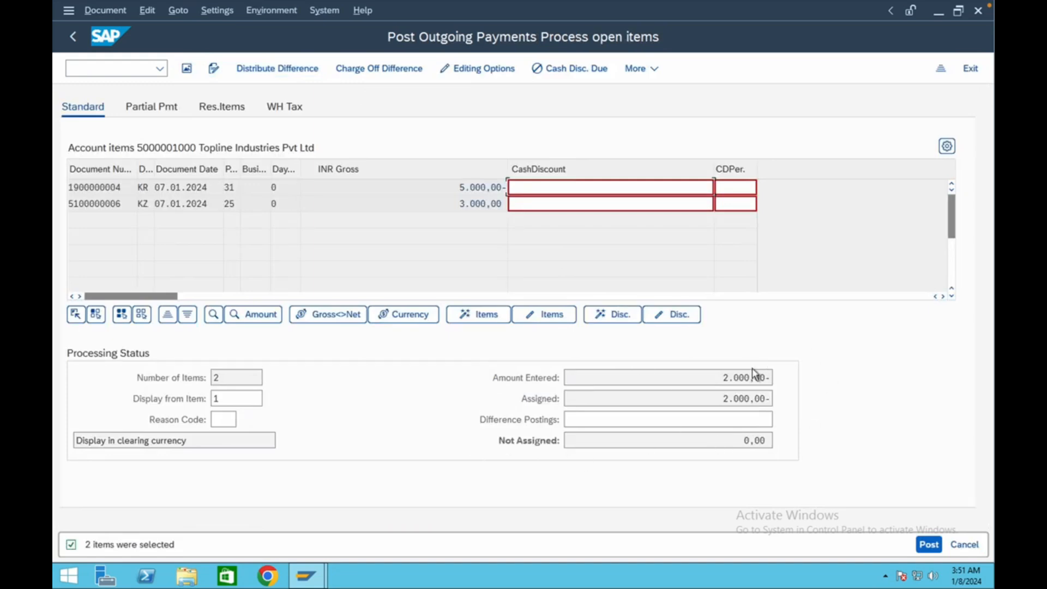
Simulate the 2000 INR payment, check its line items in the overview and post it.
{"action": "left_click", "coordinate": [105, 10]}
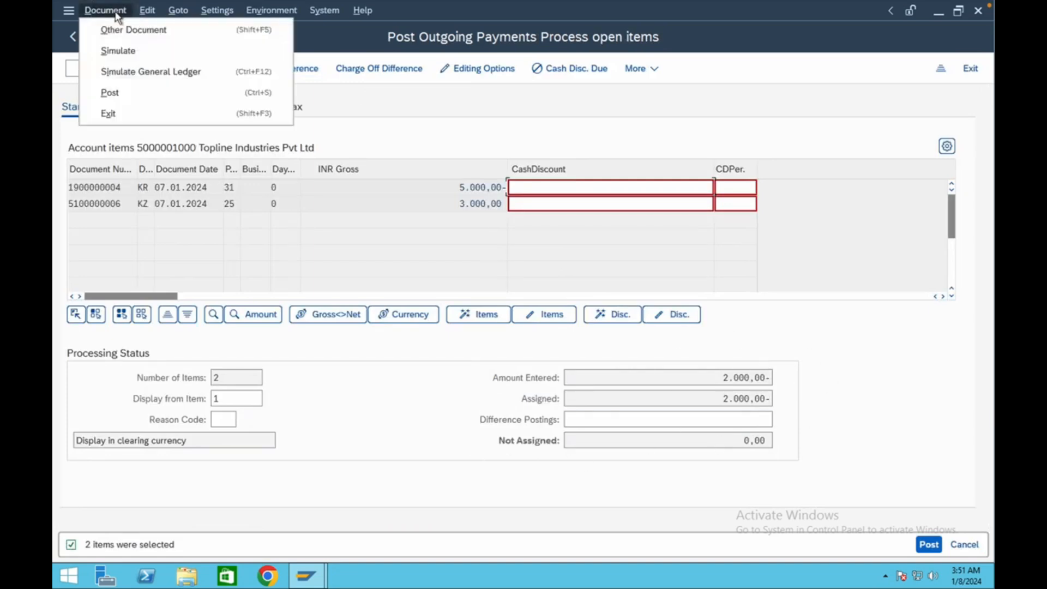
{"action": "left_click", "coordinate": [117, 50]}
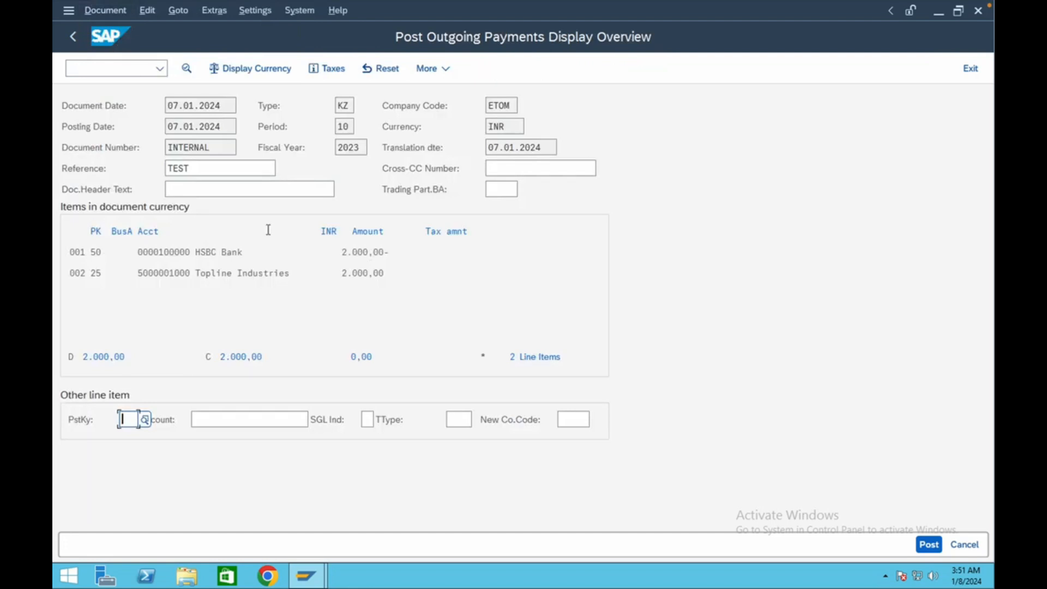
{"action": "left_click", "coordinate": [929, 544]}
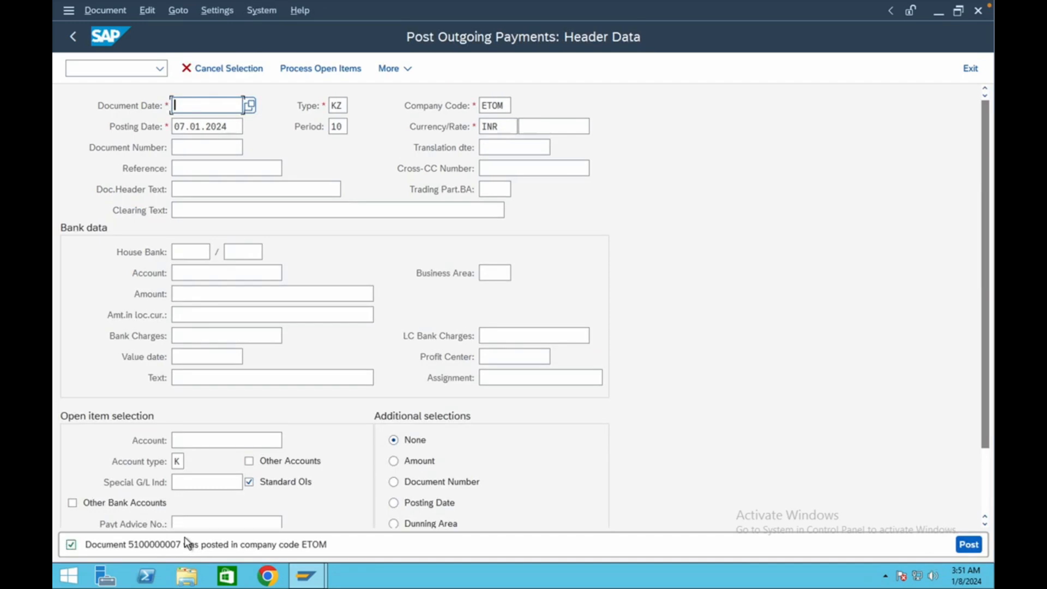
Open transaction FBL1N and check company code ETOM's vendor items, running the list for open items and for cleared items.
{"action": "left_click", "coordinate": [110, 68]}
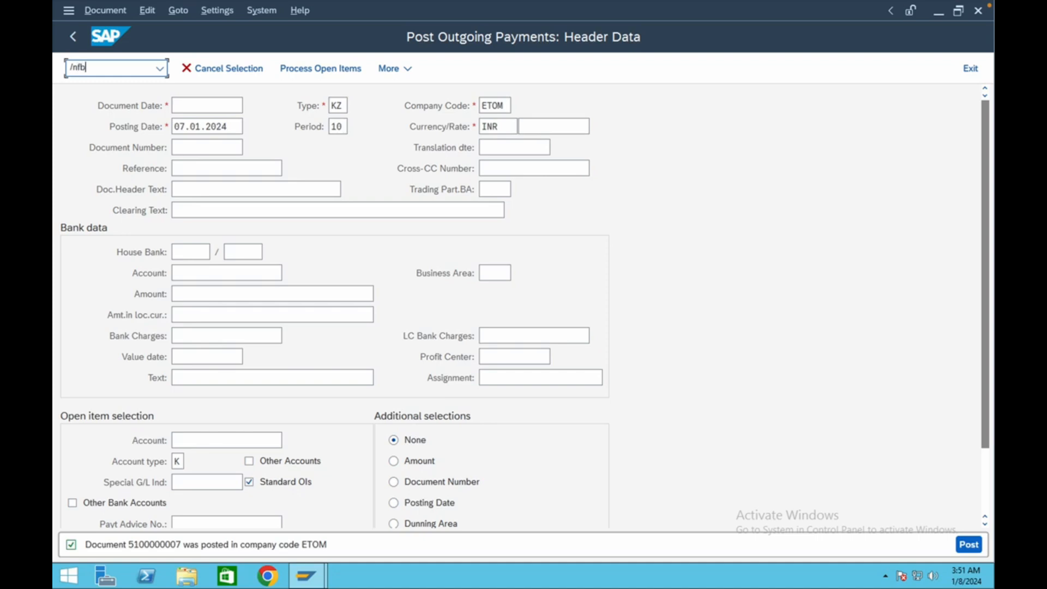
{"action": "key", "text": "Return"}
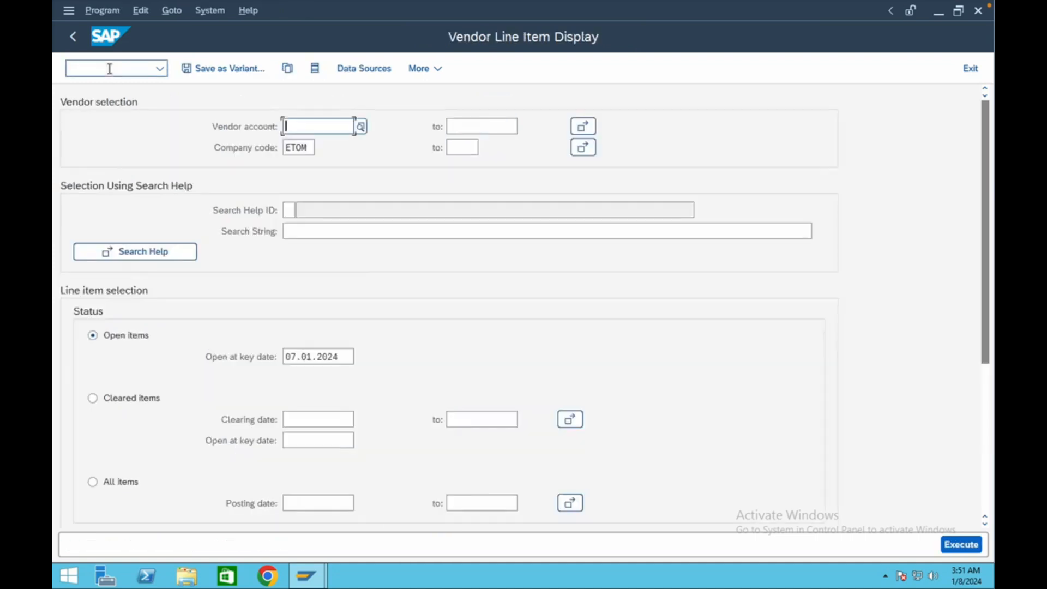
{"action": "left_click", "coordinate": [958, 544]}
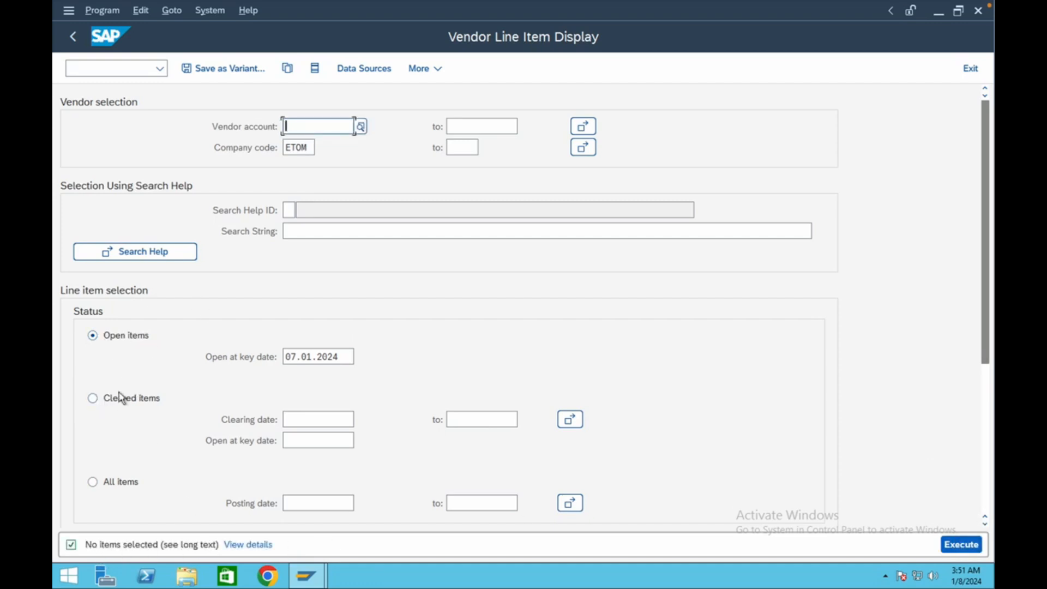
{"action": "left_click", "coordinate": [94, 400]}
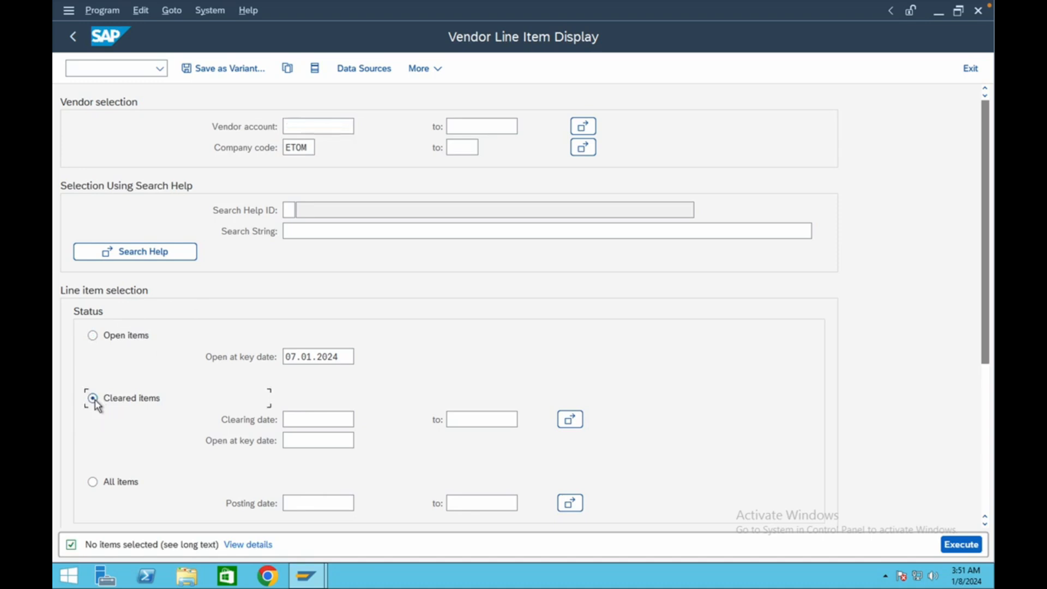
{"action": "left_click", "coordinate": [965, 546]}
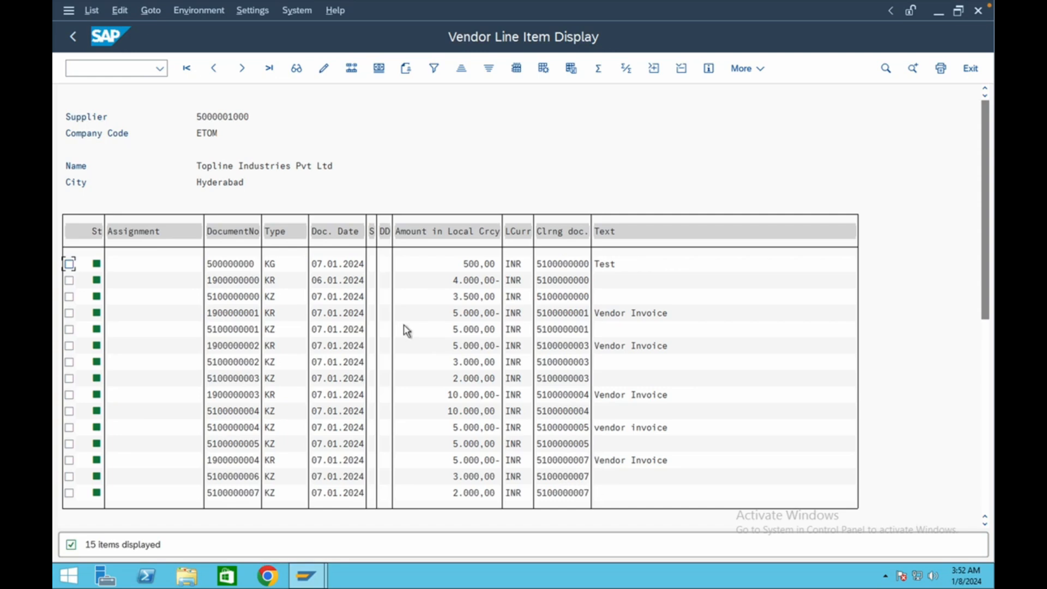
Open the vendor invoice entry and enter the Topline Industries vendor account, invoice date 07.01.2024 and amount 12000 INR.
{"action": "left_click", "coordinate": [107, 69]}
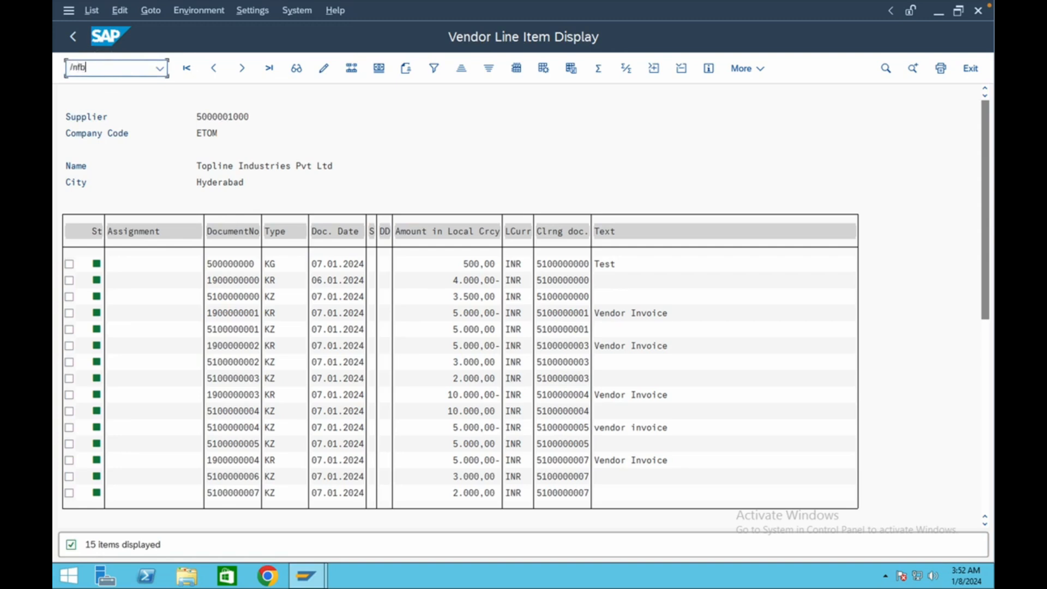
{"action": "key", "text": "Return"}
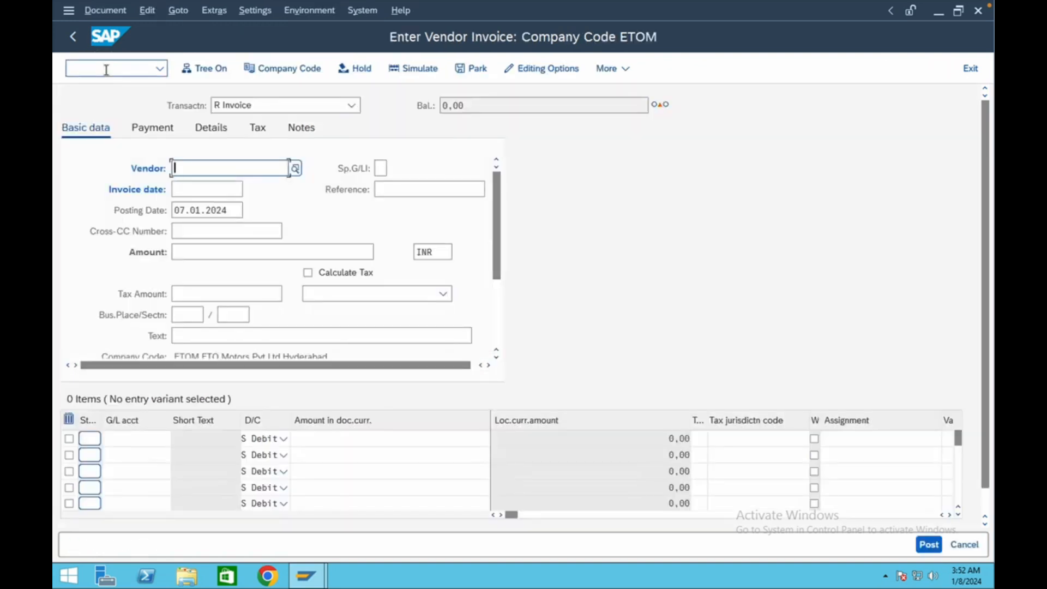
{"action": "left_click", "coordinate": [242, 191]}
{"action": "left_click", "coordinate": [216, 191]}
{"action": "left_click", "coordinate": [206, 208]}
{"action": "left_click", "coordinate": [200, 252]}
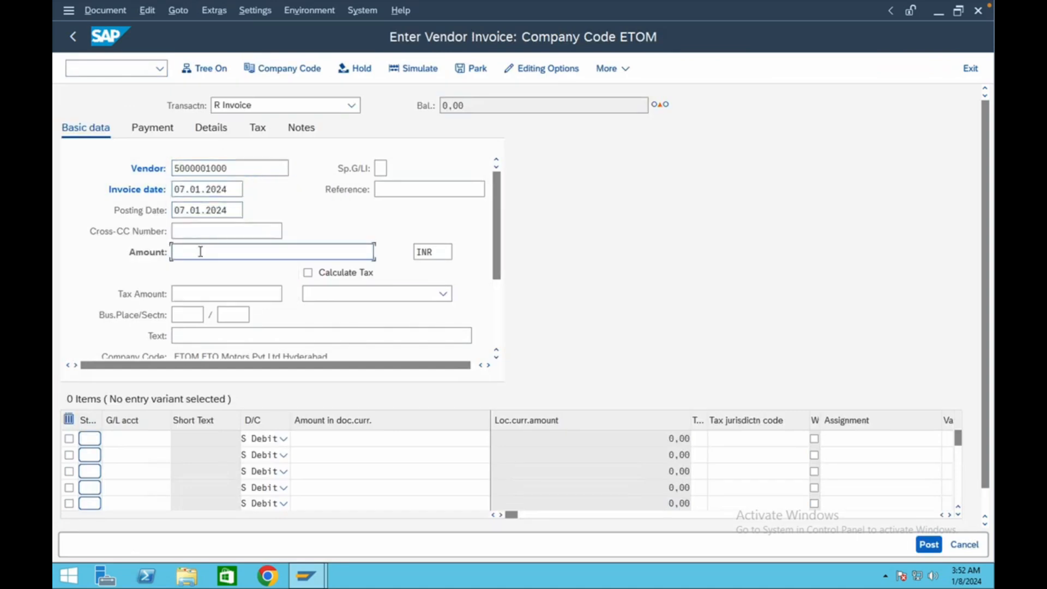
{"action": "type", "text": "12000"}
Add a debit line for the Rent Account from the G/L account list with an amount of 12000 INR.
{"action": "left_click", "coordinate": [152, 442]}
{"action": "left_click", "coordinate": [178, 438]}
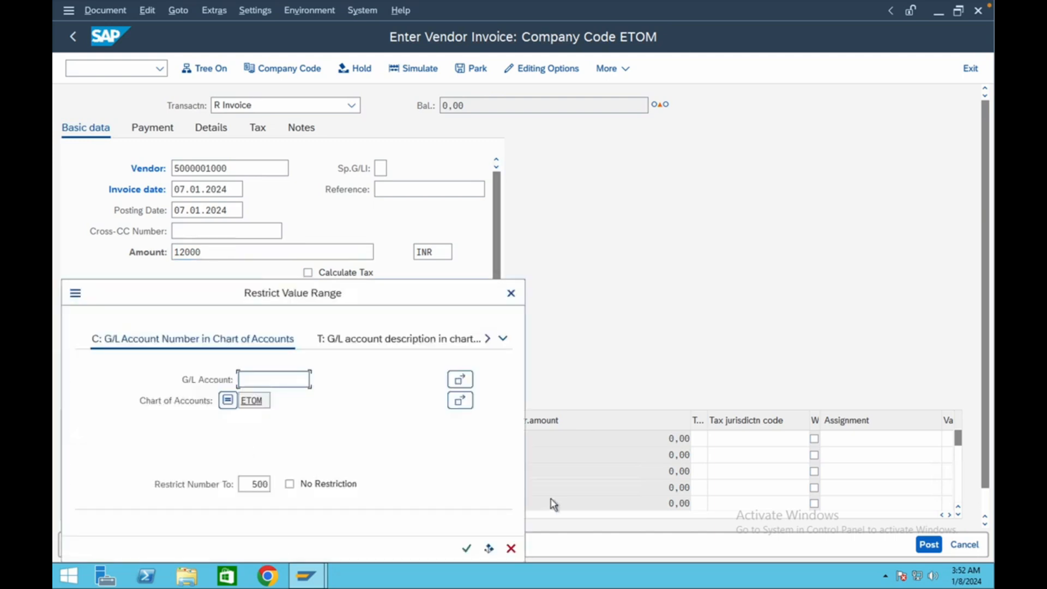
{"action": "left_click", "coordinate": [465, 546]}
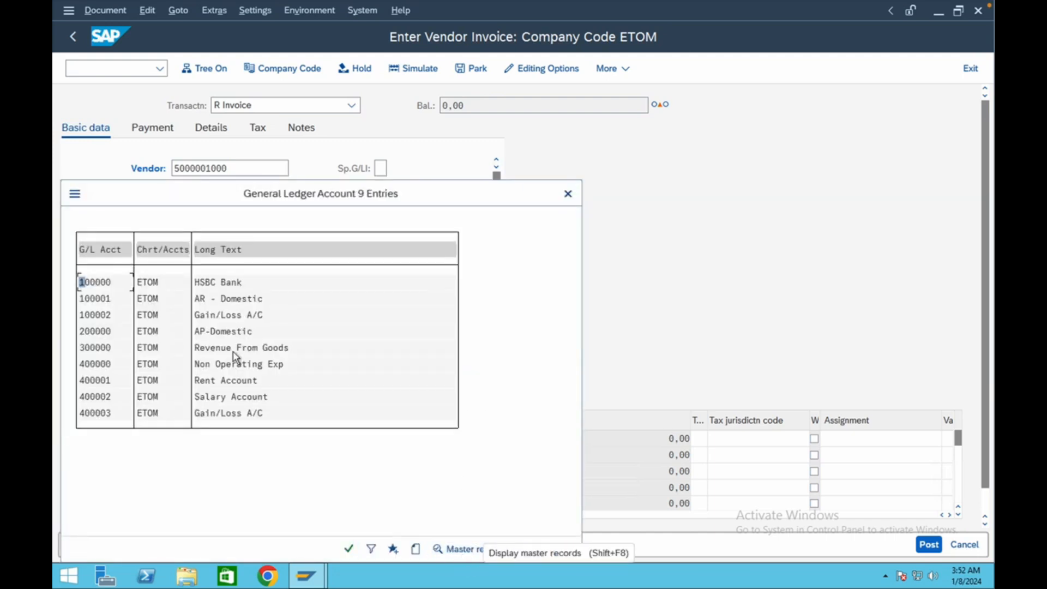
{"action": "left_click", "coordinate": [137, 382]}
{"action": "double_click", "coordinate": [116, 378]}
{"action": "key", "text": "Tab"}
{"action": "key", "text": "Tab"}
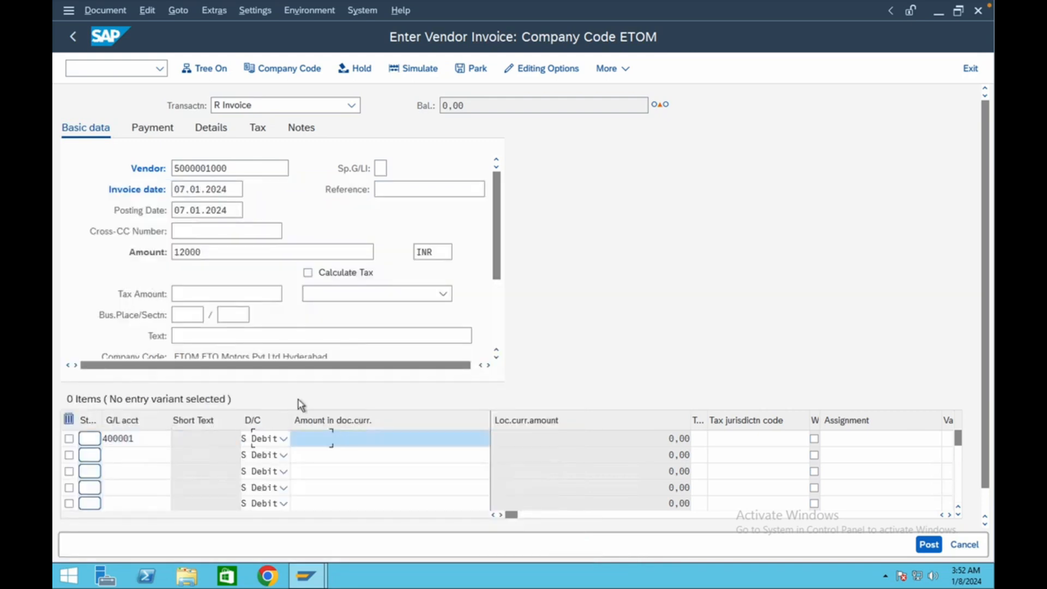
{"action": "type", "text": "12"}
Assign cost center BUS MARKET to the rent line item and confirm the invoice entries.
{"action": "key", "text": "Tab"}
{"action": "key", "text": "Tab"}
{"action": "key", "text": "Tab"}
{"action": "key", "text": "Tab"}
{"action": "key", "text": "Tab"}
{"action": "key", "text": "Tab"}
{"action": "key", "text": "Tab"}
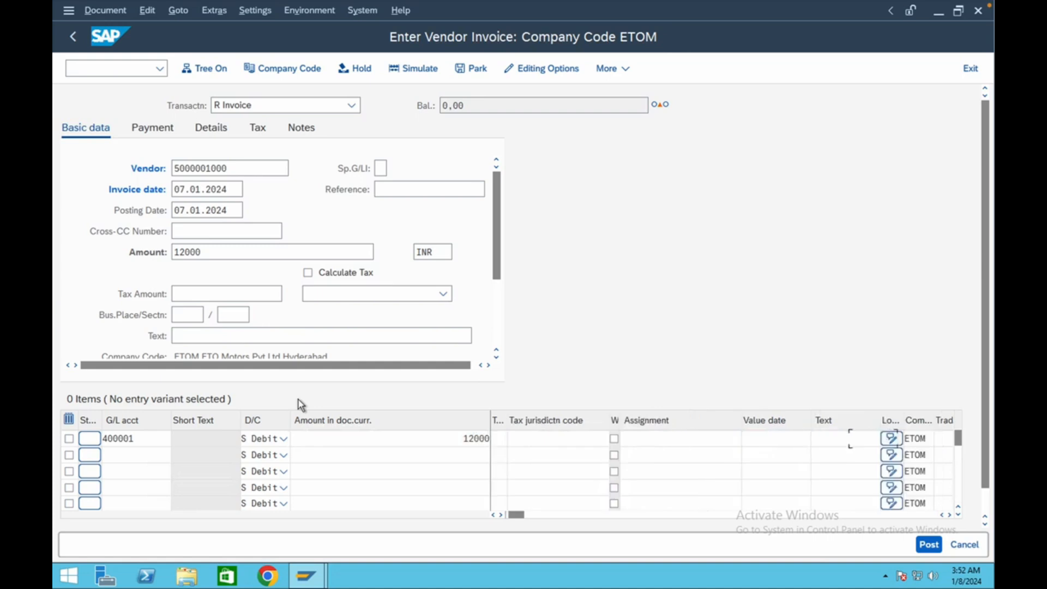
{"action": "key", "text": "Tab"}
{"action": "key", "text": "Tab"}
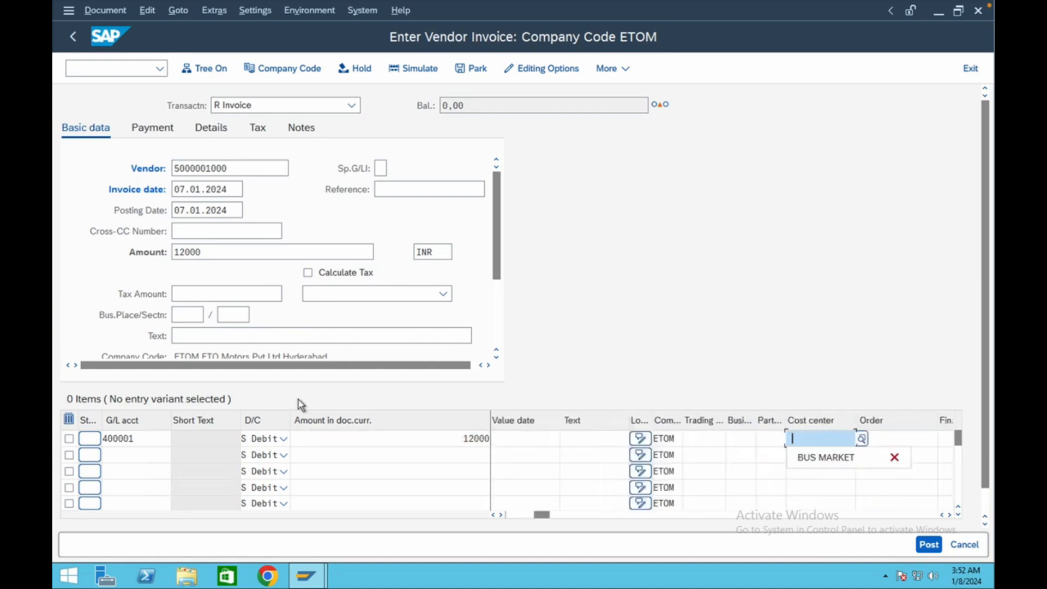
{"action": "left_click", "coordinate": [824, 458]}
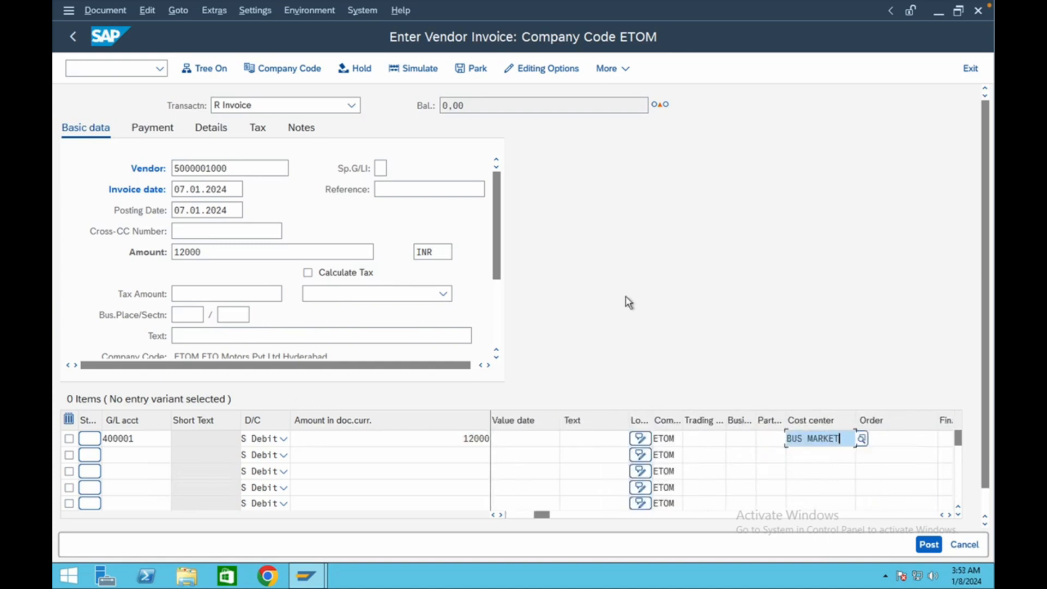
{"action": "key", "text": "Return"}
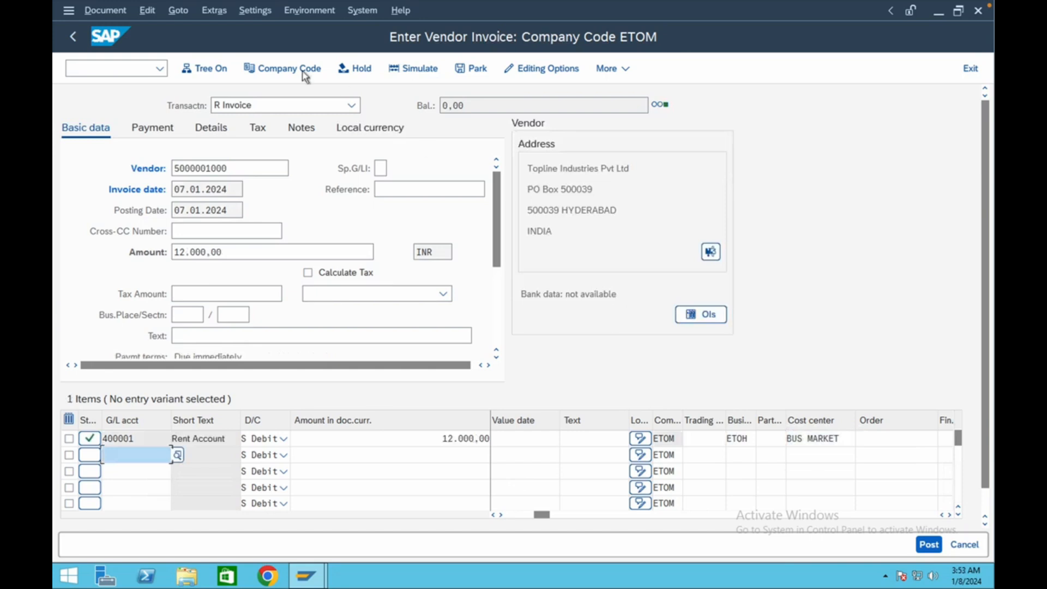
Simulate the 12000 INR vendor invoice, check its line items in the document overview and post it.
{"action": "left_click", "coordinate": [108, 11]}
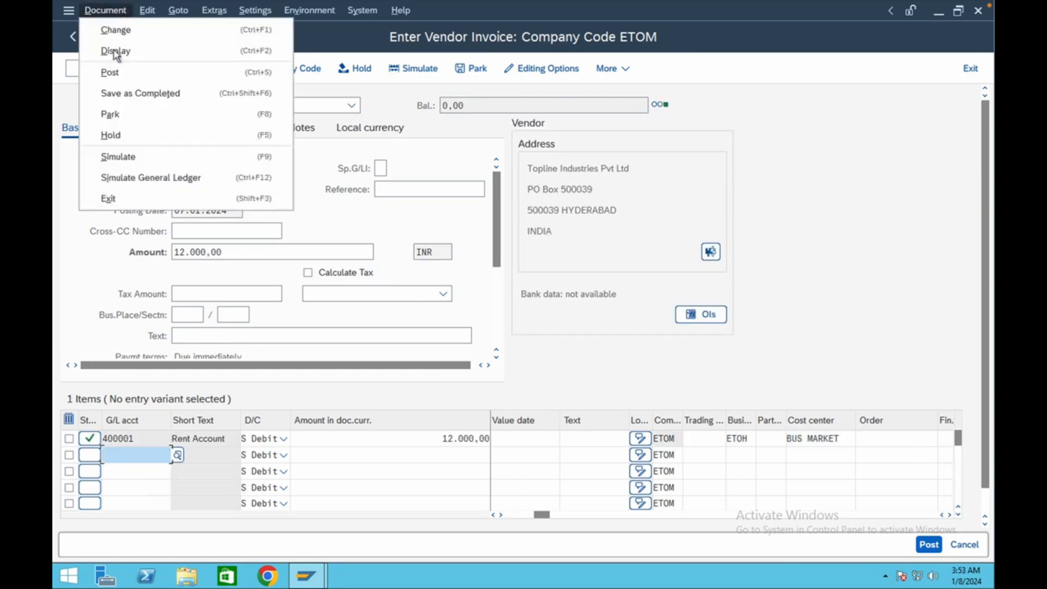
{"action": "left_click", "coordinate": [126, 158]}
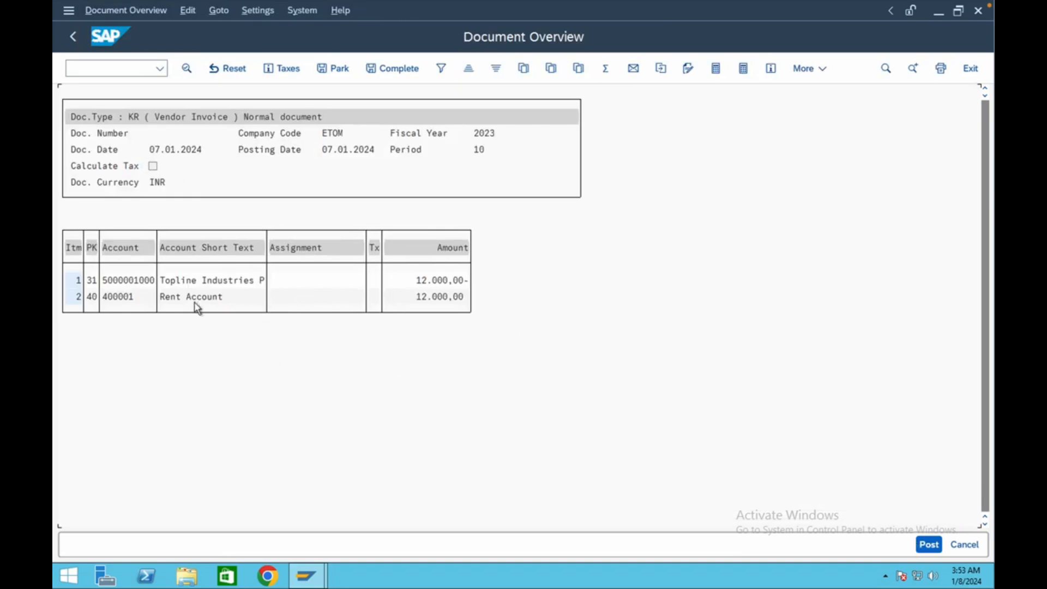
{"action": "left_click", "coordinate": [931, 547]}
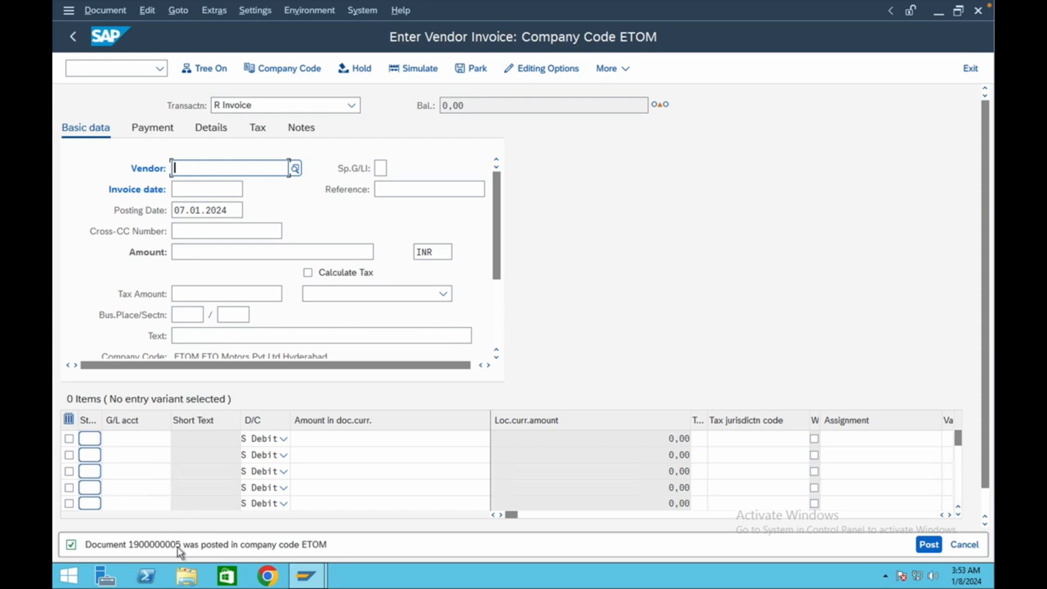
Open transaction F-53 and enter document date 07.01.2024 and reference Test in the outgoing payment header.
{"action": "left_click", "coordinate": [95, 71]}
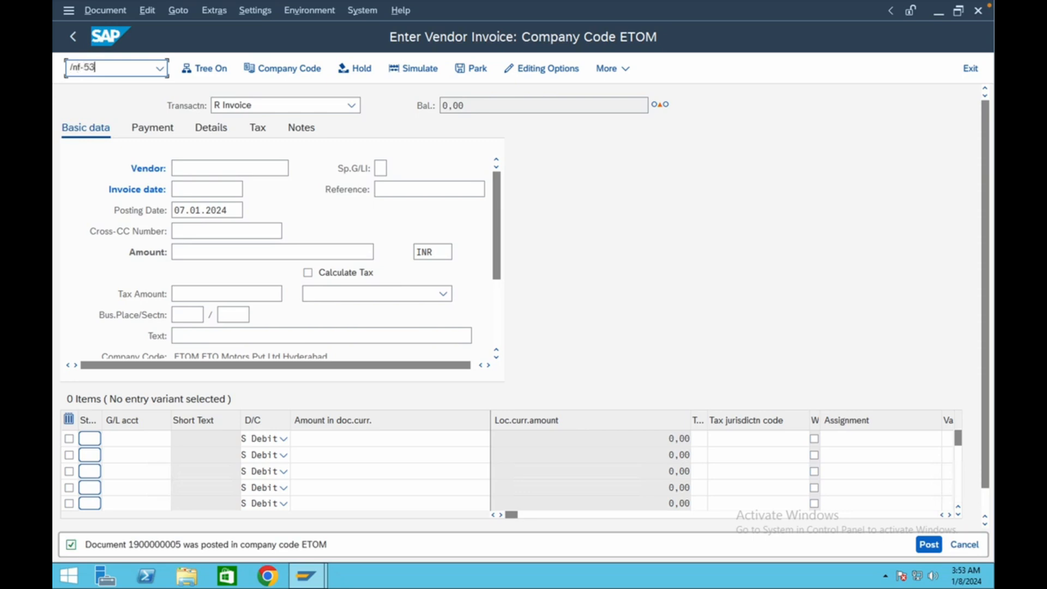
{"action": "key", "text": "Return"}
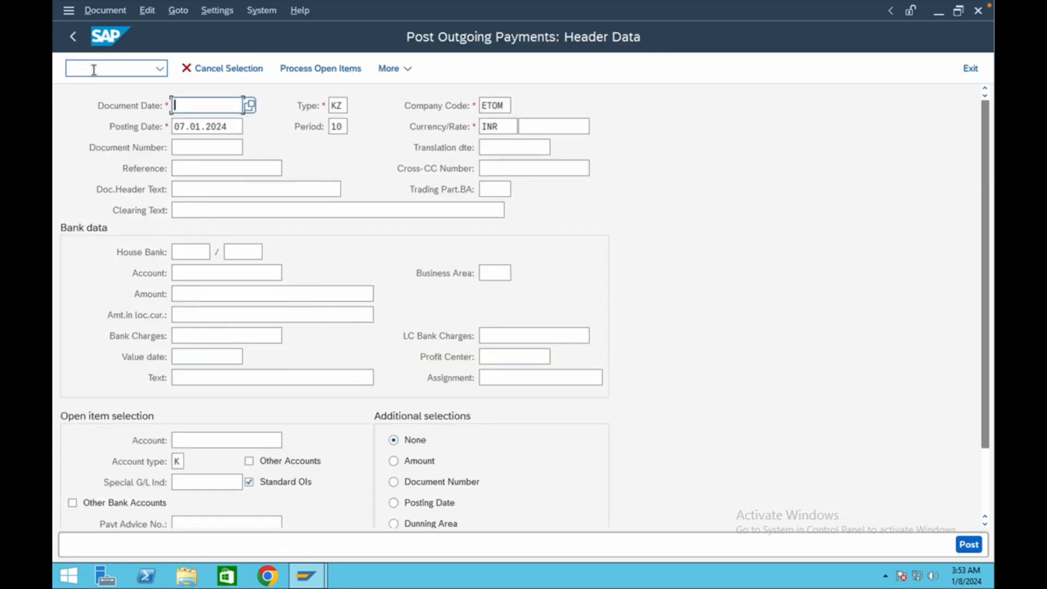
{"action": "left_click", "coordinate": [213, 120]}
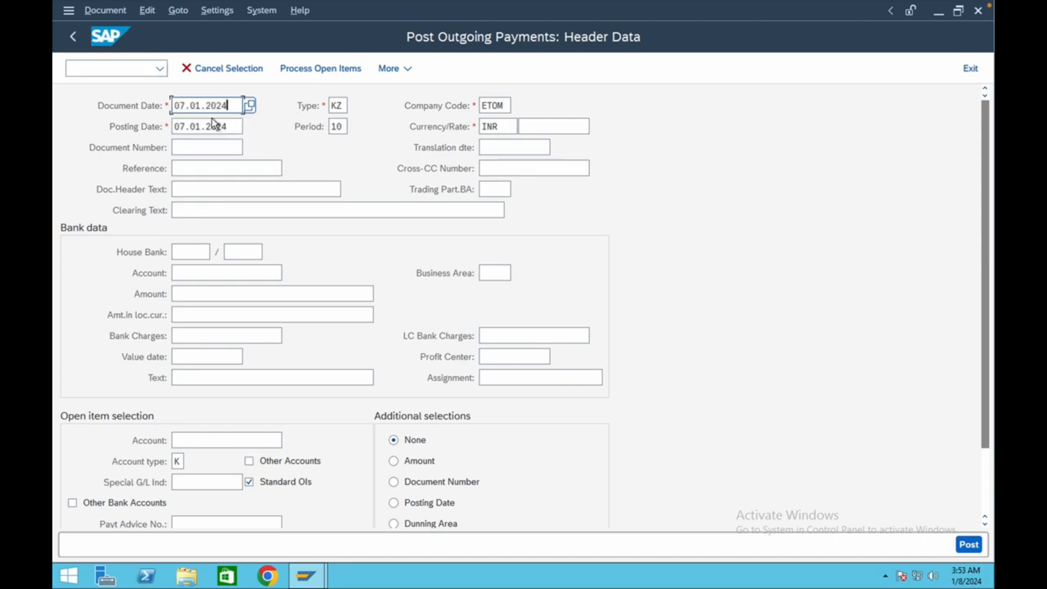
{"action": "left_click", "coordinate": [196, 171]}
{"action": "type", "text": "T"}
{"action": "left_click", "coordinate": [197, 187]}
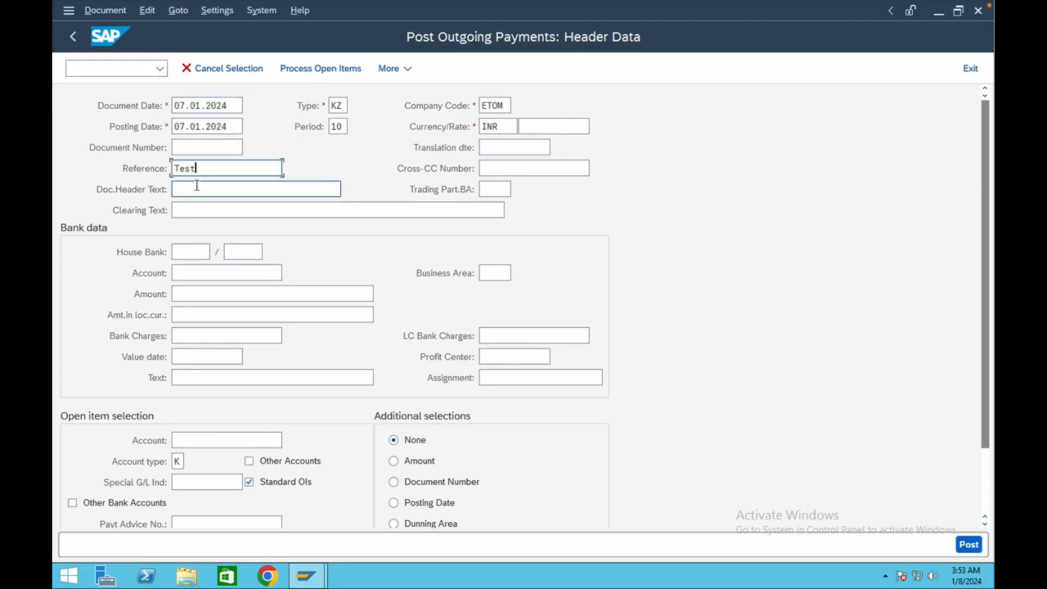
Fill in the payment's bank data with the HSBC Bank G/L account and an amount of 6000 INR.
{"action": "left_click", "coordinate": [203, 273]}
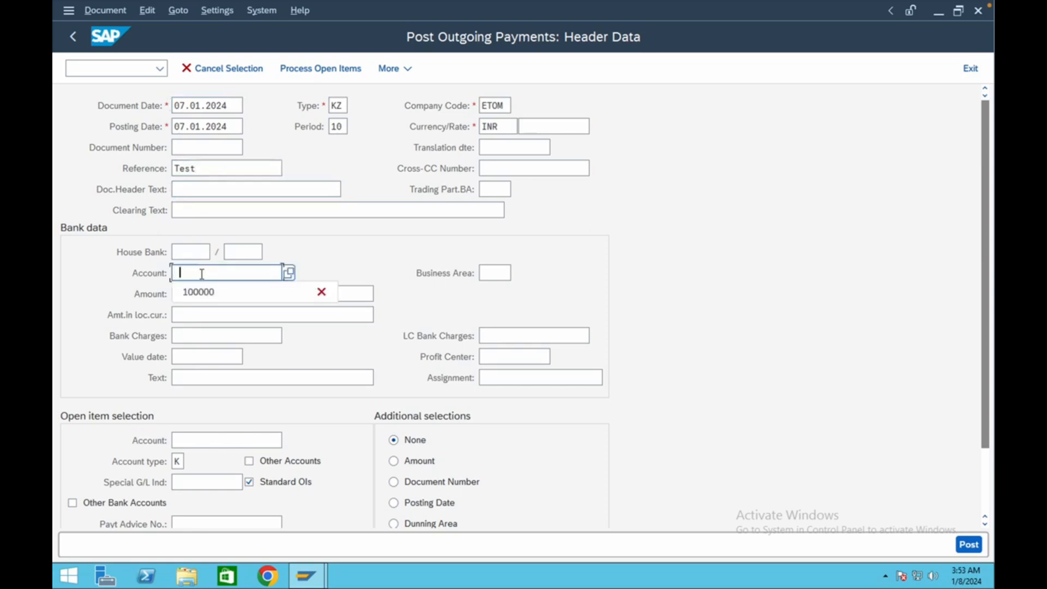
{"action": "left_click", "coordinate": [195, 292]}
{"action": "left_click", "coordinate": [194, 294]}
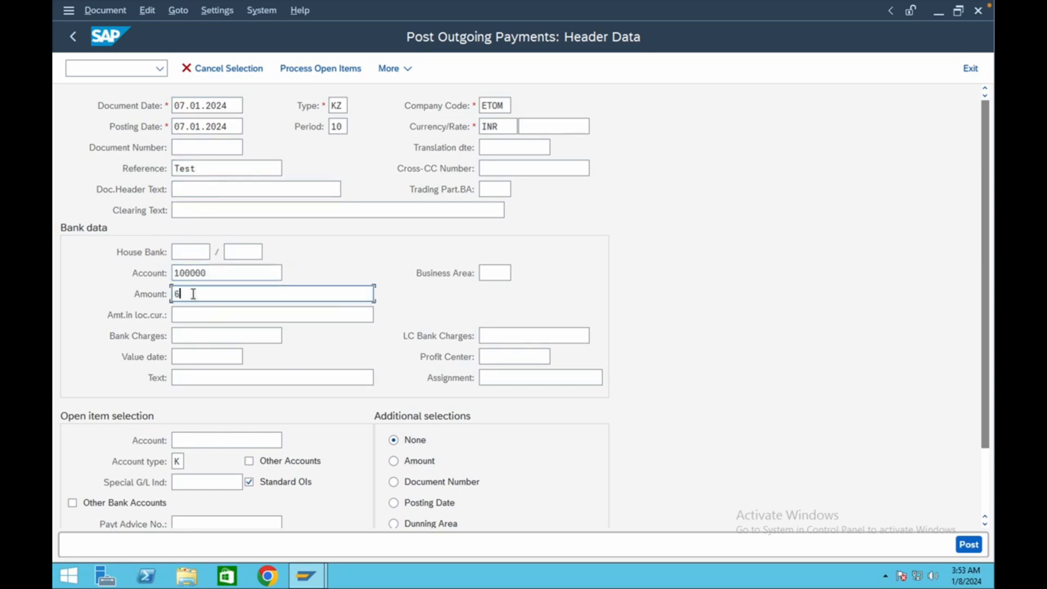
{"action": "type", "text": "6000"}
Set the bank data text of the outgoing payment to "vendor payment".
{"action": "left_click", "coordinate": [203, 437]}
{"action": "left_click", "coordinate": [201, 379]}
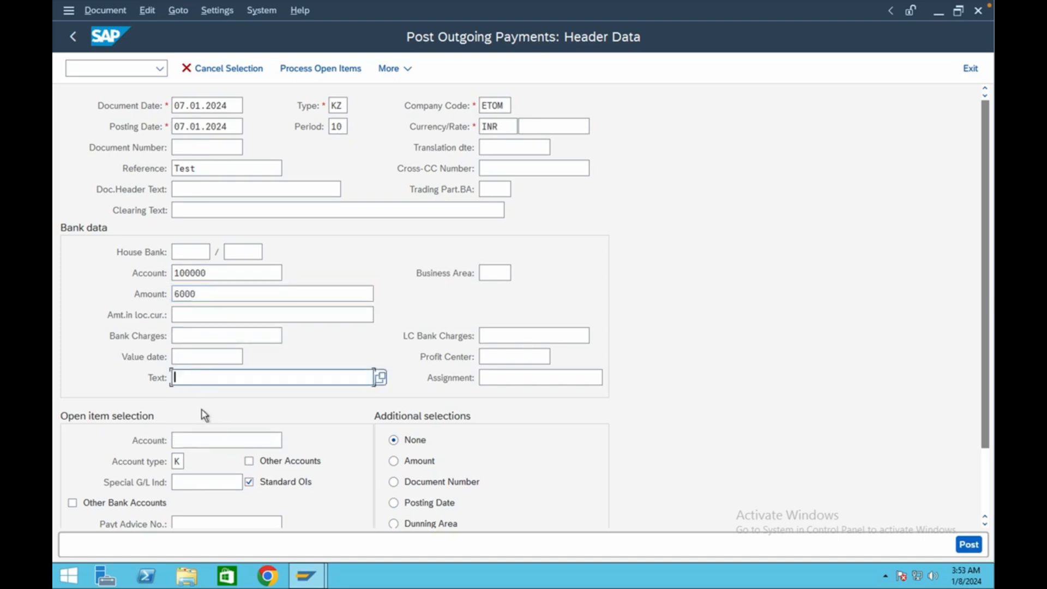
{"action": "left_click", "coordinate": [203, 399]}
{"action": "left_click", "coordinate": [198, 440]}
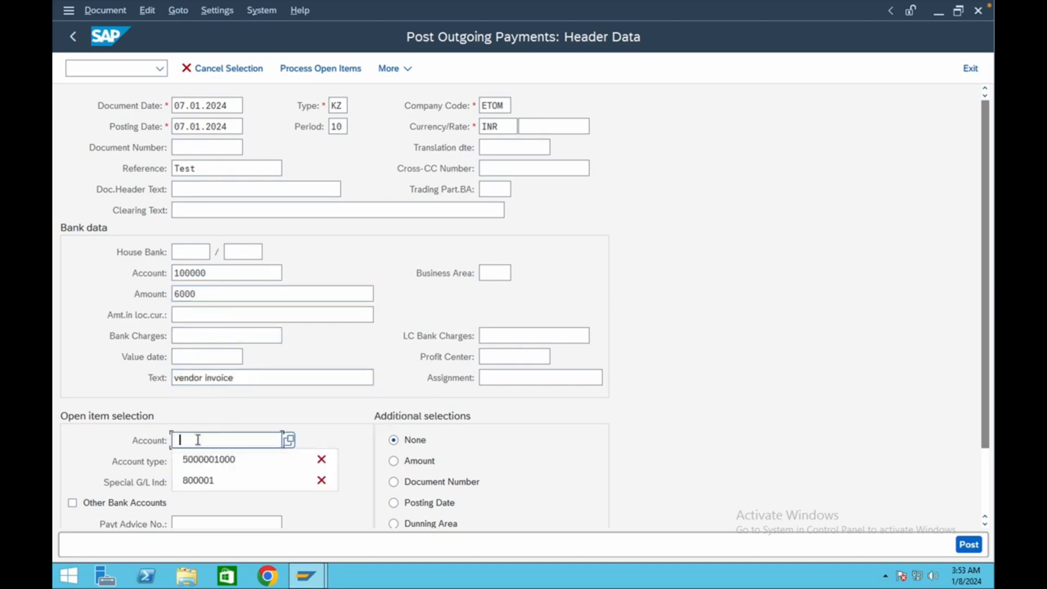
{"action": "left_click", "coordinate": [233, 377]}
{"action": "left_click_drag", "start_coordinate": [240, 376], "coordinate": [205, 376]}
{"action": "type", "text": "pay"}
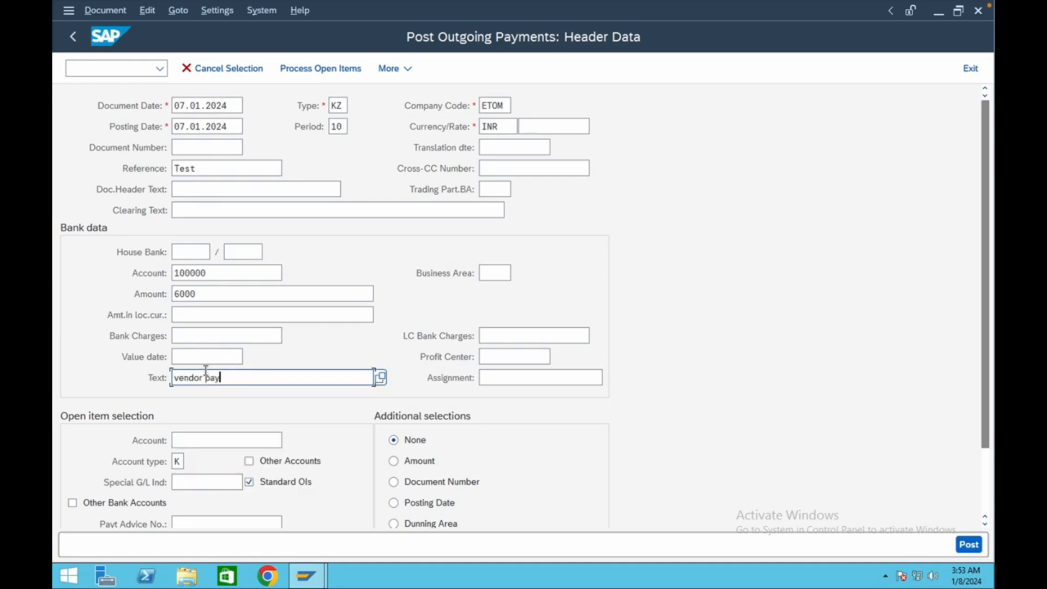
{"action": "type", "text": "ment"}
Enter the Topline Industries vendor account for the open item selection and process the open items for the 6000 INR payment.
{"action": "left_click", "coordinate": [220, 440]}
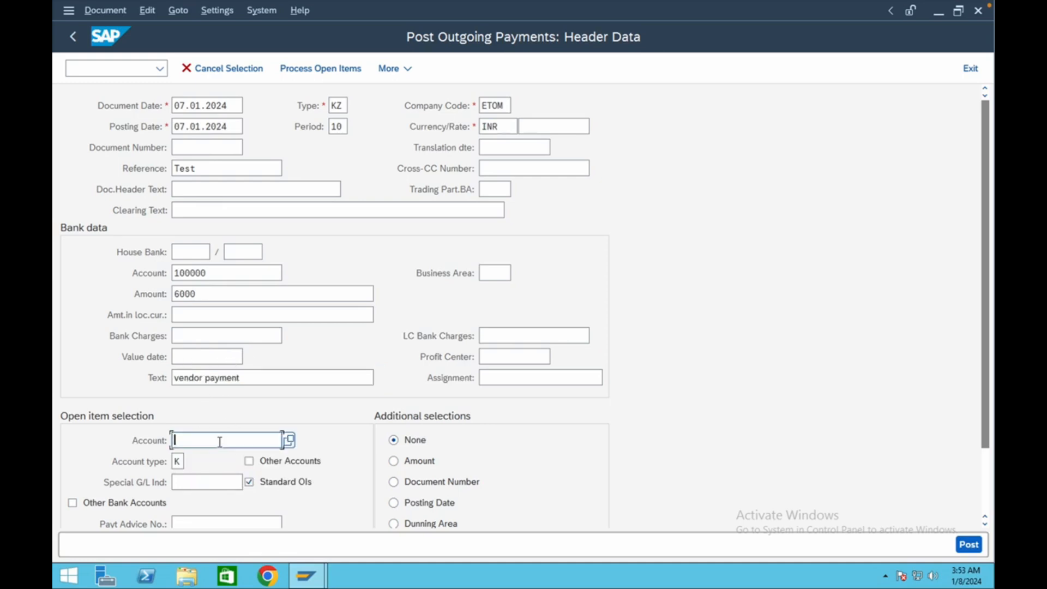
{"action": "left_click", "coordinate": [226, 463]}
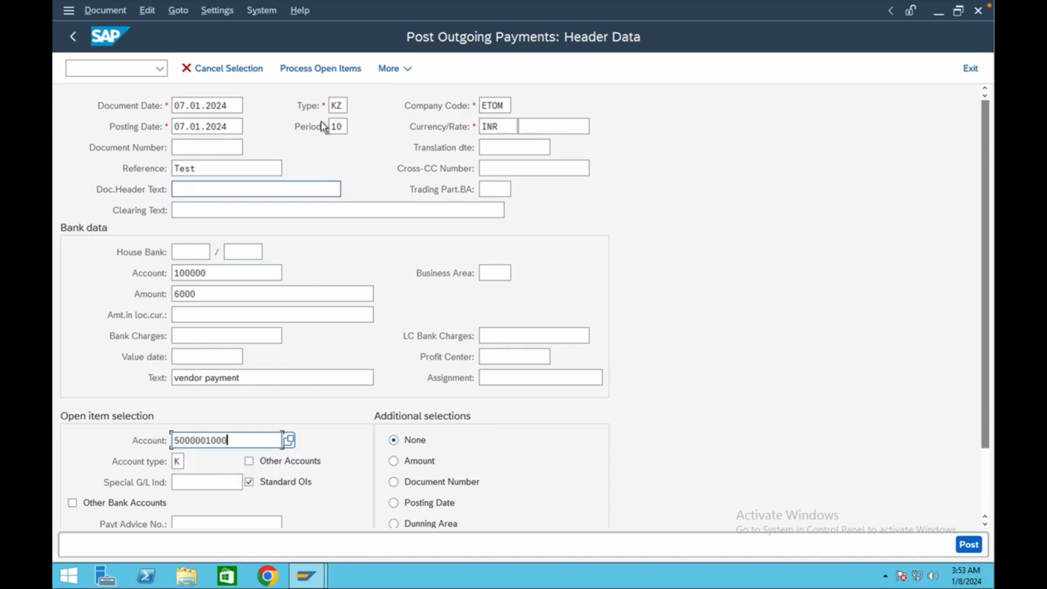
{"action": "left_click", "coordinate": [307, 69]}
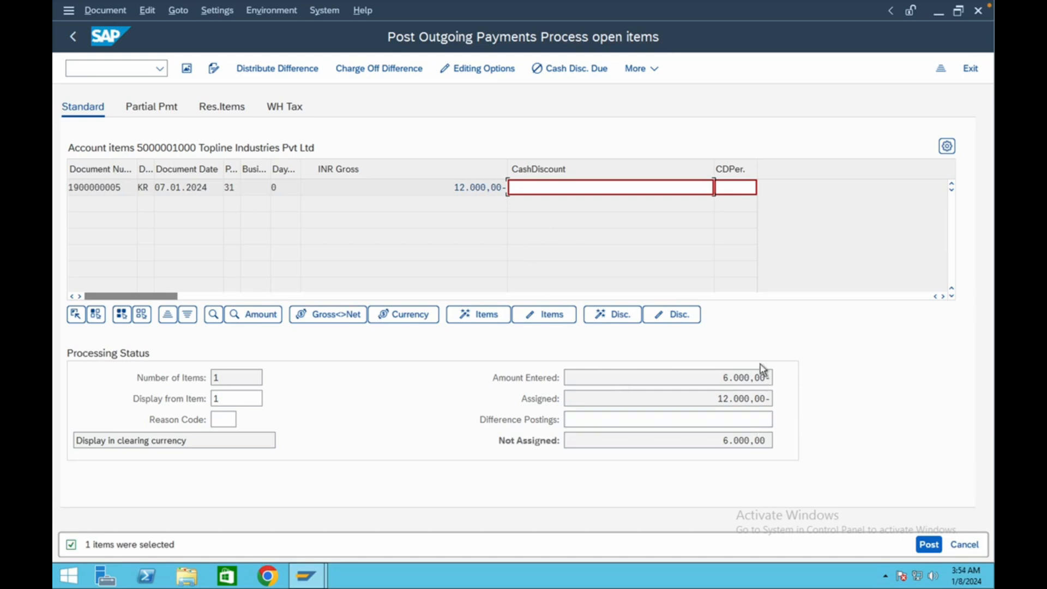
Create a residual item of 6000 INR for the 12000 INR Topline Industries invoice and simulate the payment.
{"action": "left_click", "coordinate": [213, 112]}
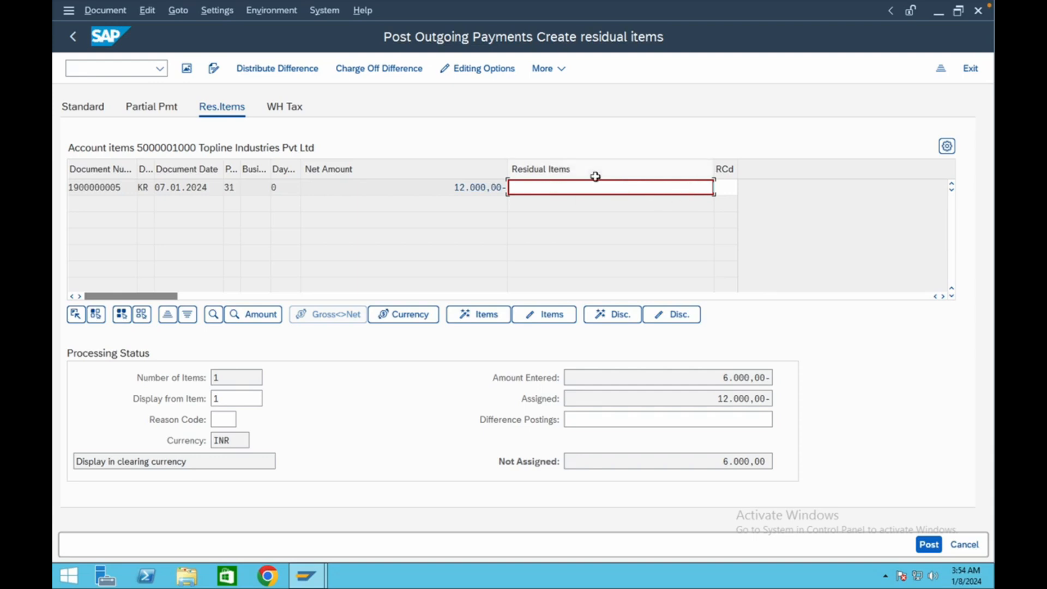
{"action": "double_click", "coordinate": [671, 187]}
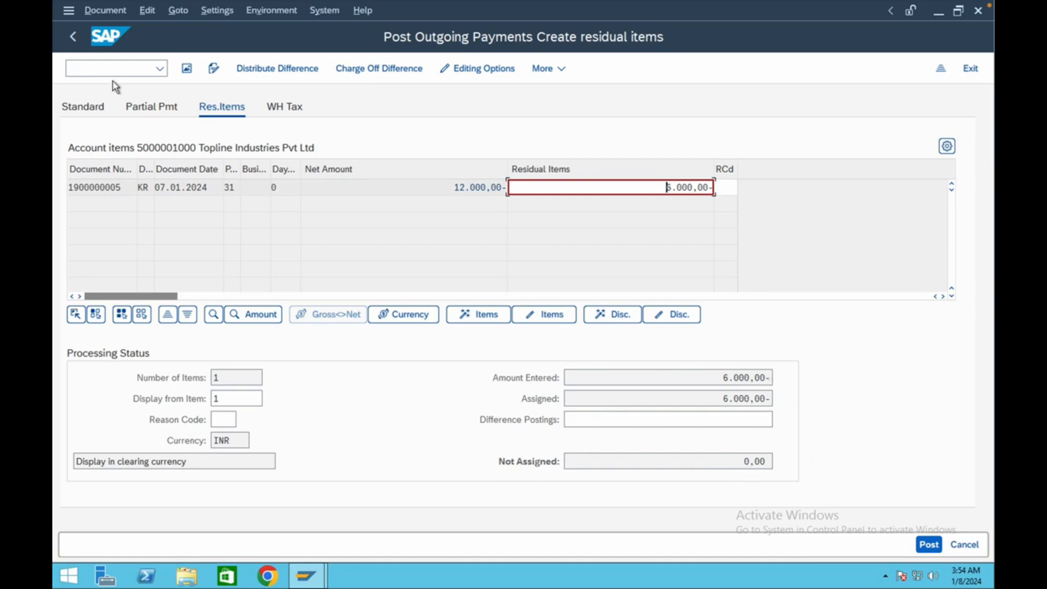
{"action": "left_click", "coordinate": [104, 11]}
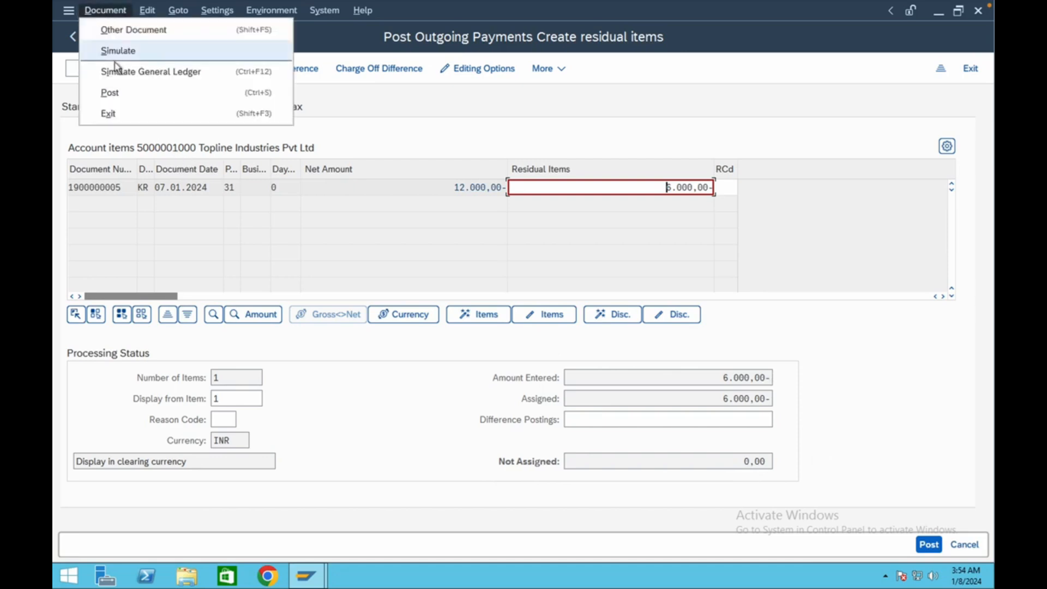
{"action": "left_click", "coordinate": [117, 52]}
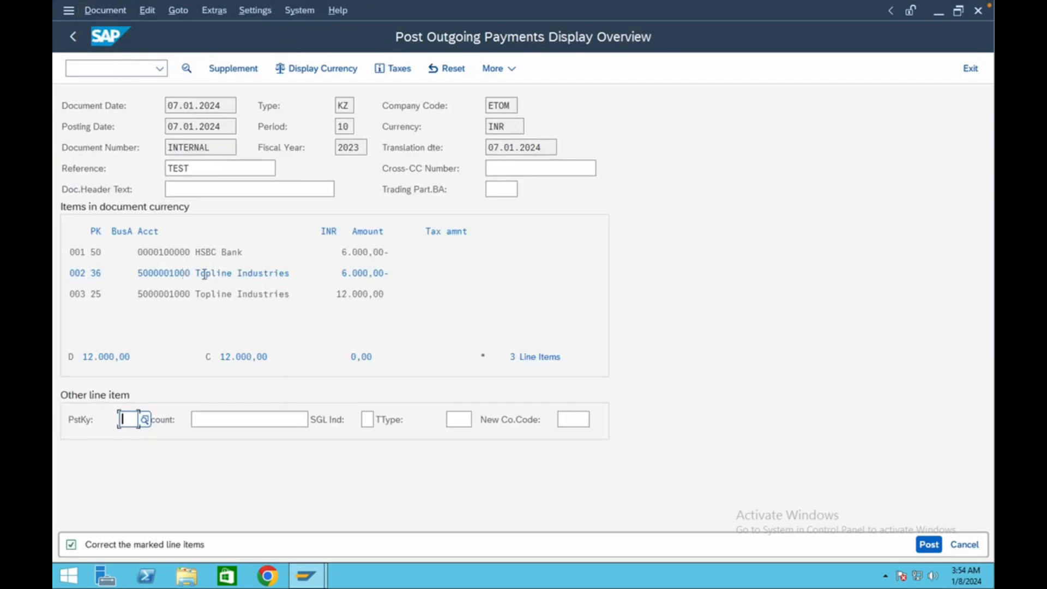
Correct the marked Topline Industries line item by adding the text "vendor payment", return to the overview and post the payment.
{"action": "key", "text": "Return"}
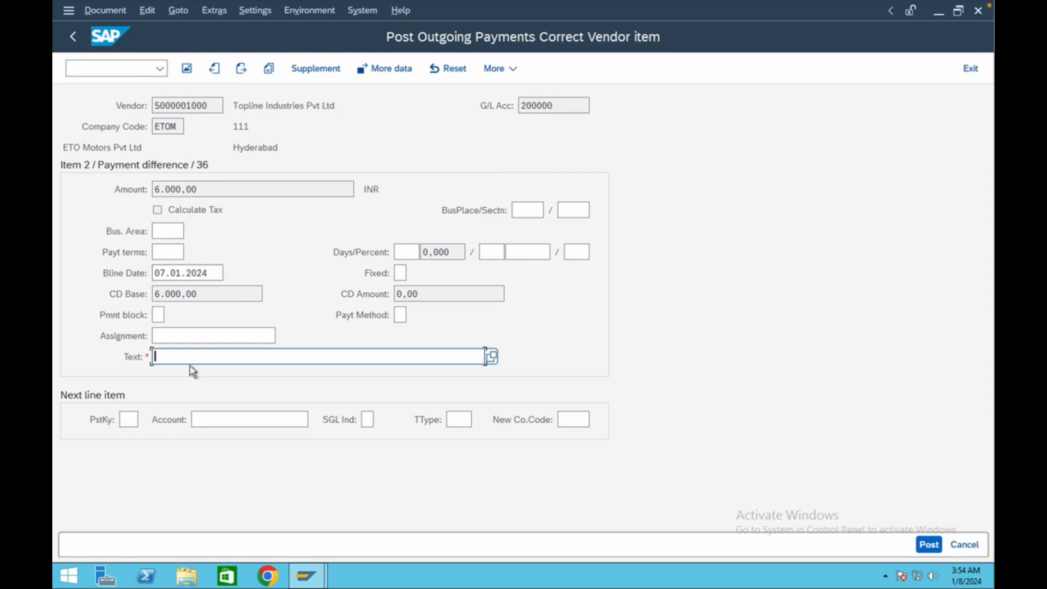
{"action": "left_click", "coordinate": [180, 361]}
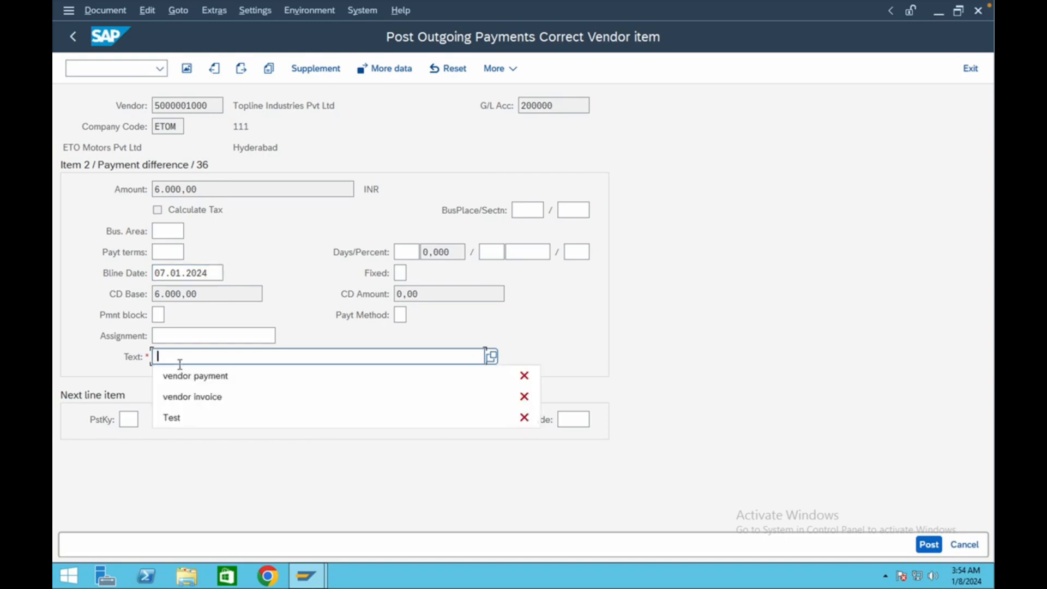
{"action": "left_click", "coordinate": [187, 375]}
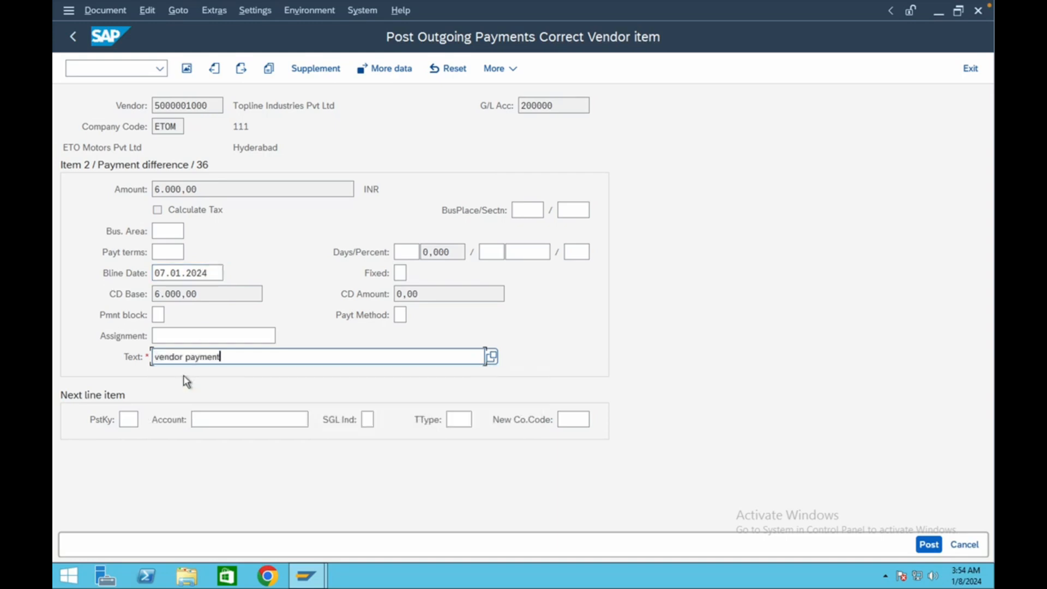
{"action": "left_click", "coordinate": [73, 37]}
{"action": "left_click", "coordinate": [929, 543]}
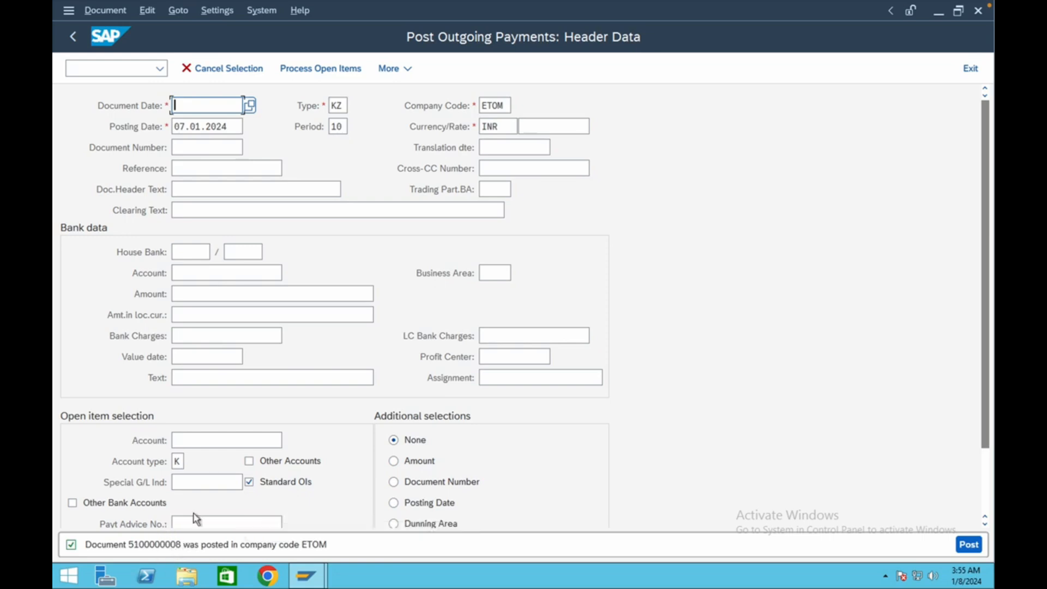
Open transaction FBL1N and run the vendor line item list for company code ETOM's open items at key date 07.01.2024.
{"action": "left_click", "coordinate": [102, 69]}
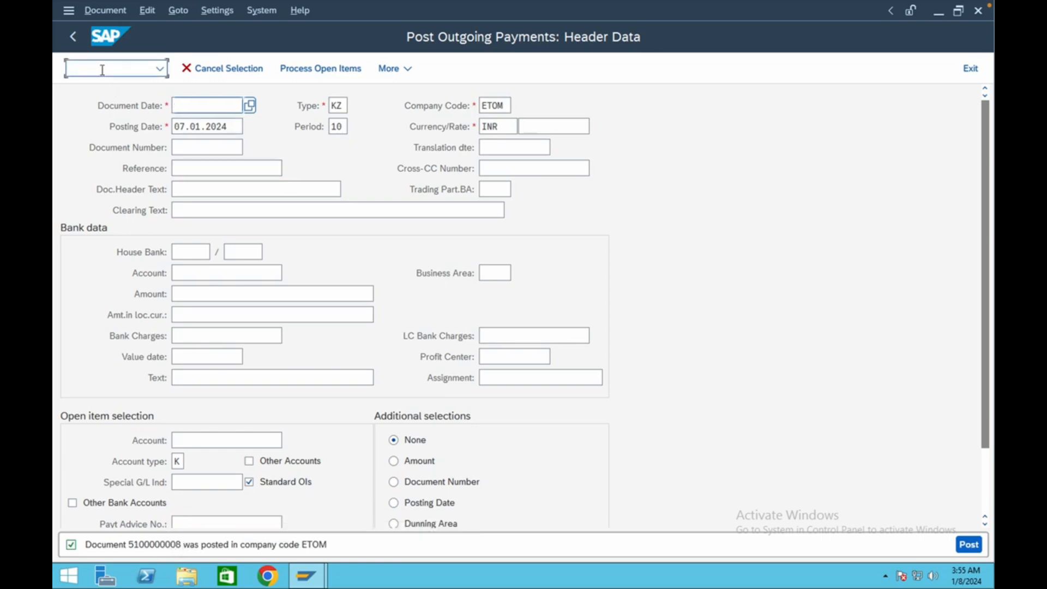
{"action": "type", "text": "/nfbl1n"}
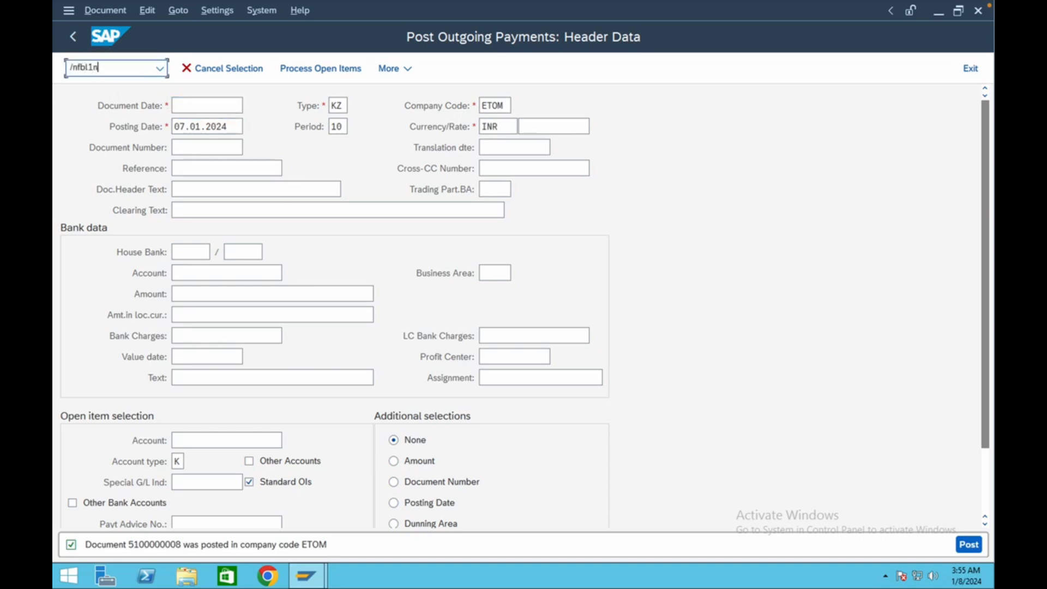
{"action": "key", "text": "Return"}
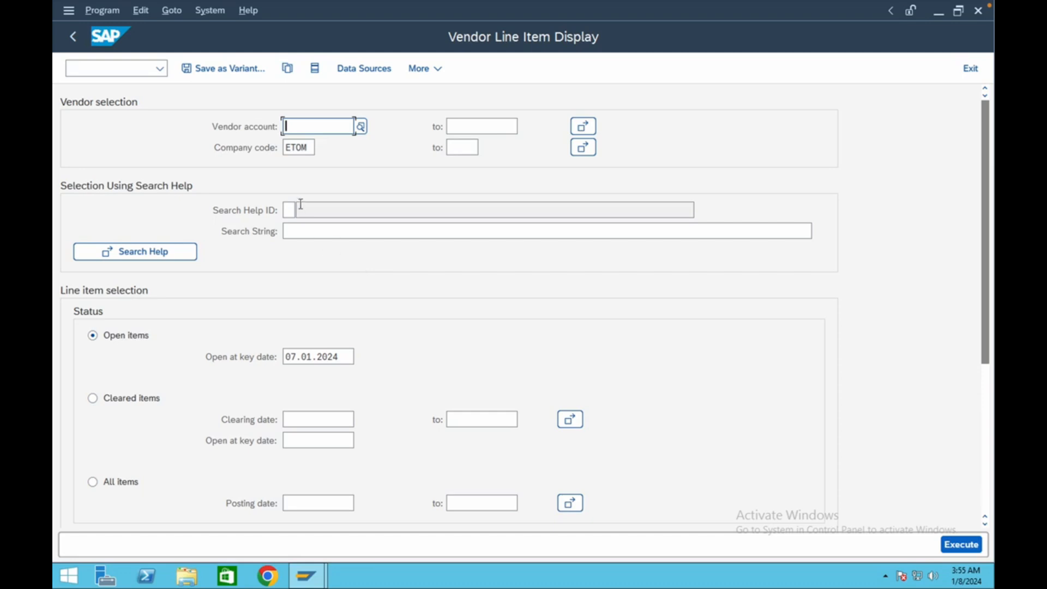
{"action": "left_click", "coordinate": [961, 544]}
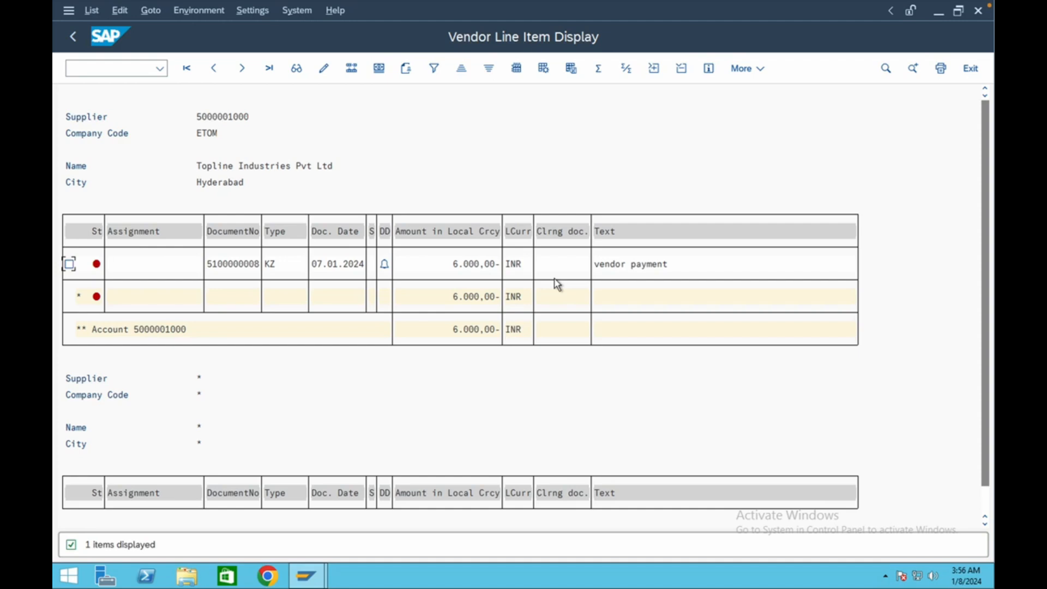
Open transaction F-53 and enter document date 07.01.2024 and reference "Test" in the payment header.
{"action": "left_click", "coordinate": [105, 66]}
{"action": "type", "text": "/n"}
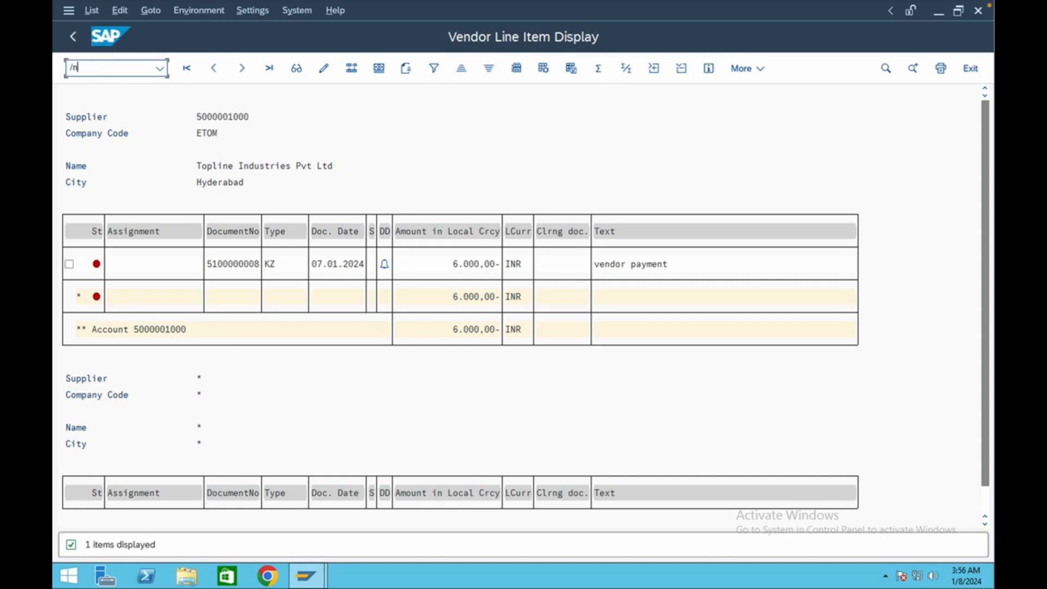
{"action": "type", "text": "f-53"}
{"action": "key", "text": "Return"}
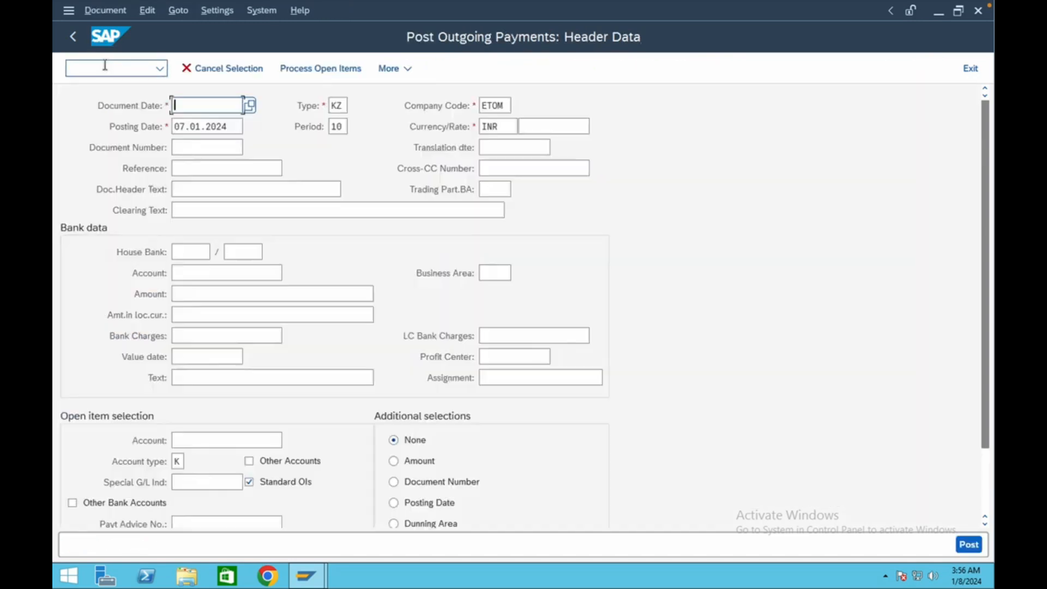
{"action": "left_click", "coordinate": [191, 126]}
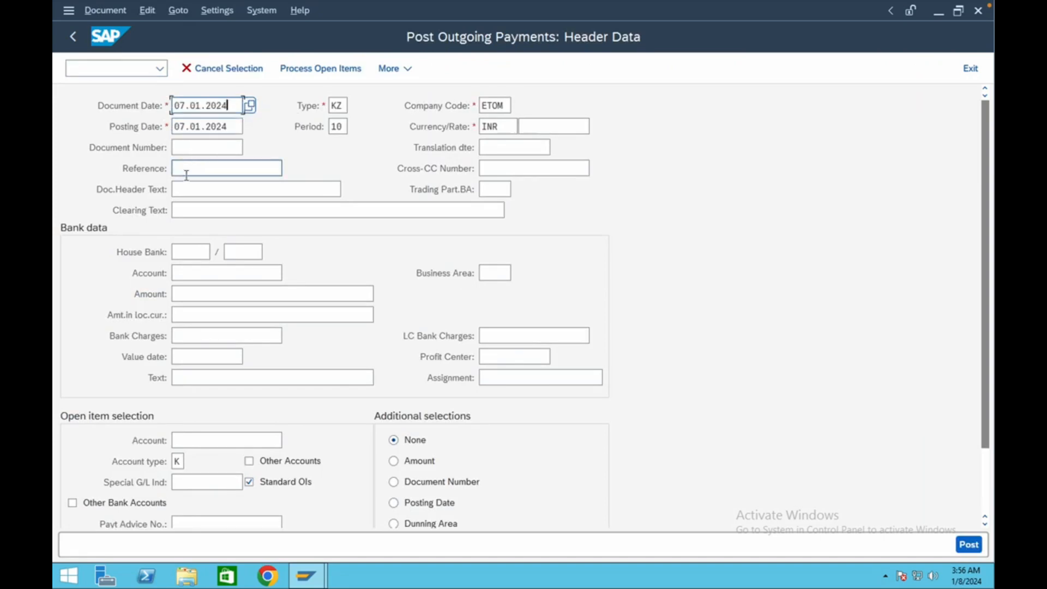
{"action": "left_click", "coordinate": [188, 170]}
{"action": "type", "text": "Test"}
Fill in the bank data with the HSBC Bank G/L account, amount 6000 and text "vendor payment".
{"action": "left_click", "coordinate": [188, 272]}
{"action": "left_click", "coordinate": [190, 291]}
{"action": "left_click", "coordinate": [191, 292]}
{"action": "type", "text": "6000"}
{"action": "left_click", "coordinate": [199, 378]}
{"action": "left_click", "coordinate": [204, 397]}
Enter the Topline Industries vendor account for open item selection and process its open items.
{"action": "left_click", "coordinate": [213, 440]}
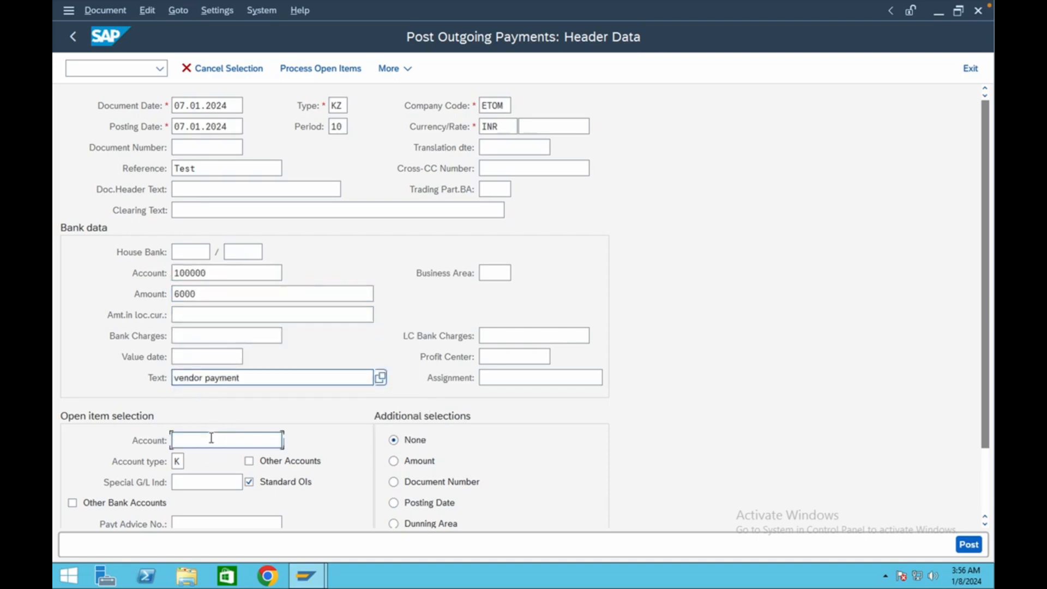
{"action": "left_click", "coordinate": [211, 458]}
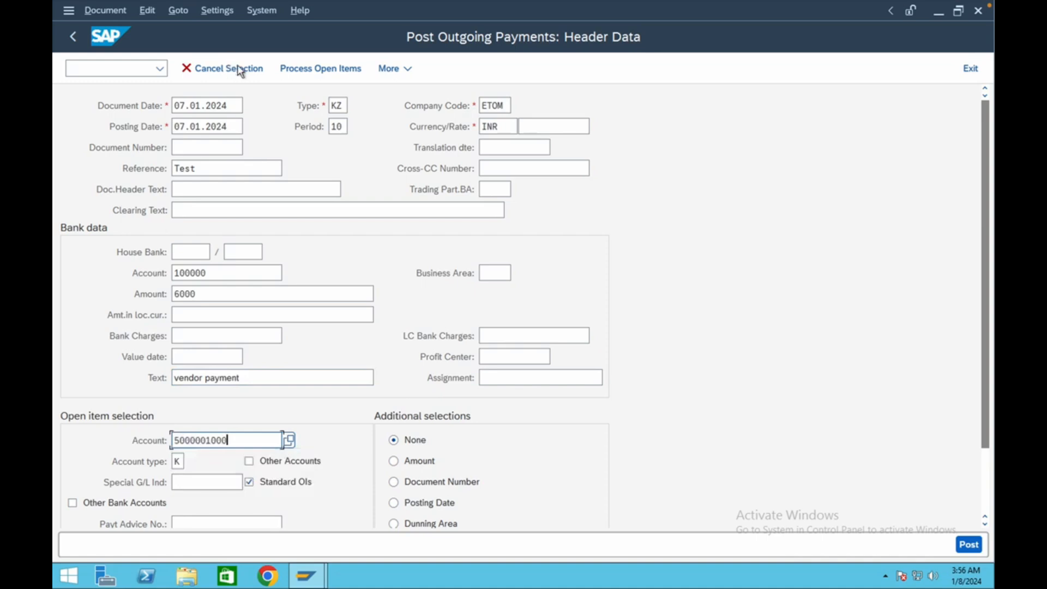
{"action": "left_click", "coordinate": [322, 69]}
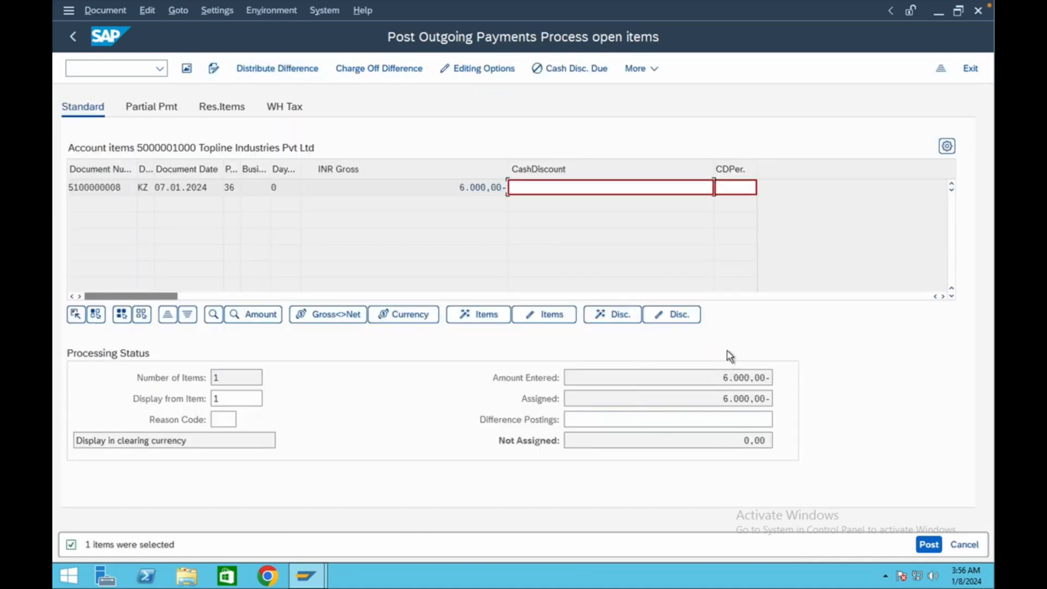
Simulate the 6000 INR payment against the Topline Industries residual item and post it.
{"action": "left_click", "coordinate": [105, 11]}
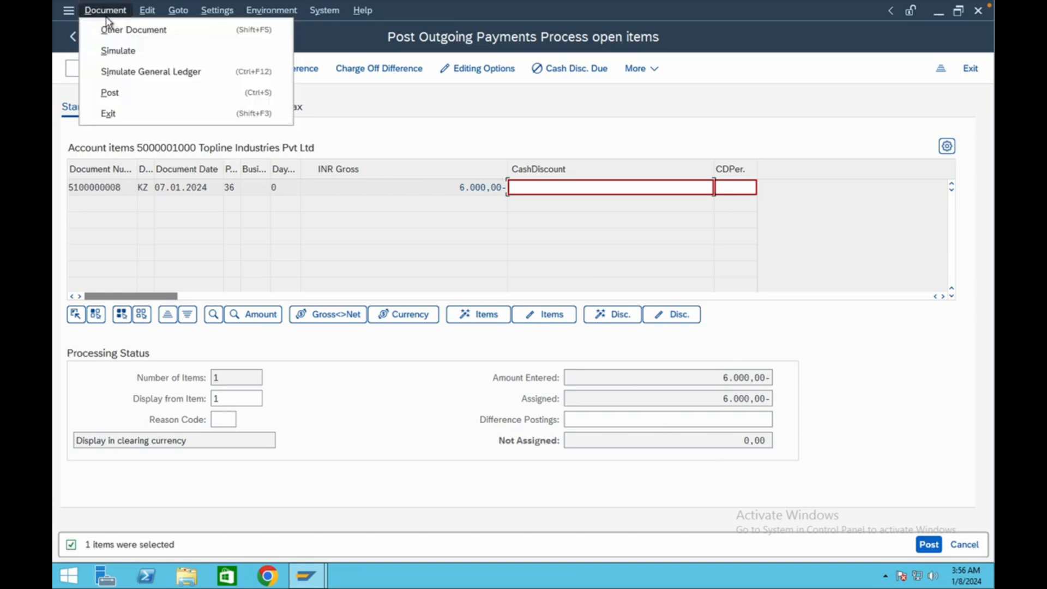
{"action": "left_click", "coordinate": [114, 51]}
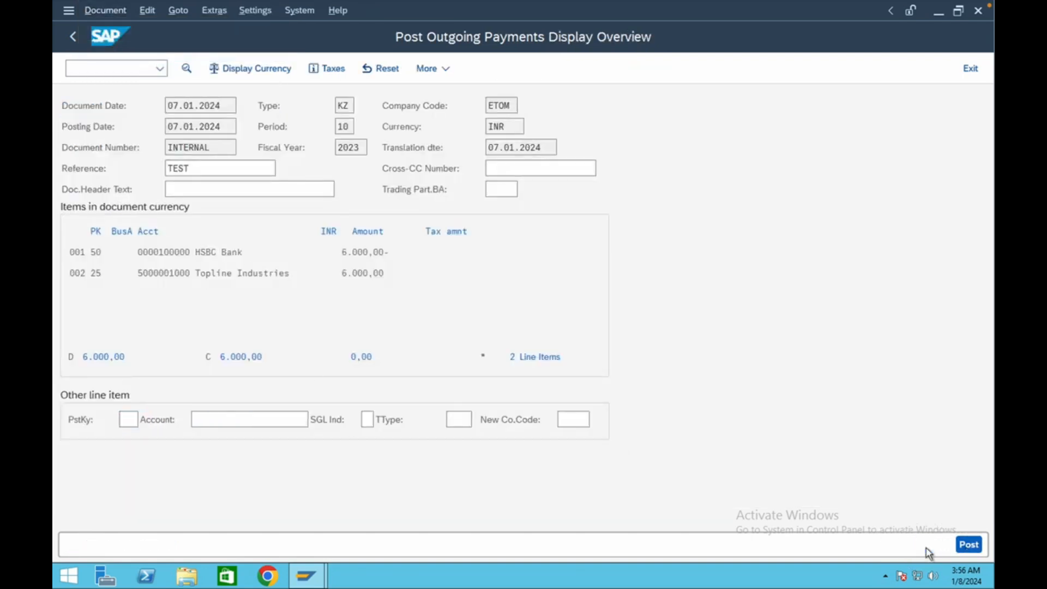
{"action": "left_click", "coordinate": [968, 544]}
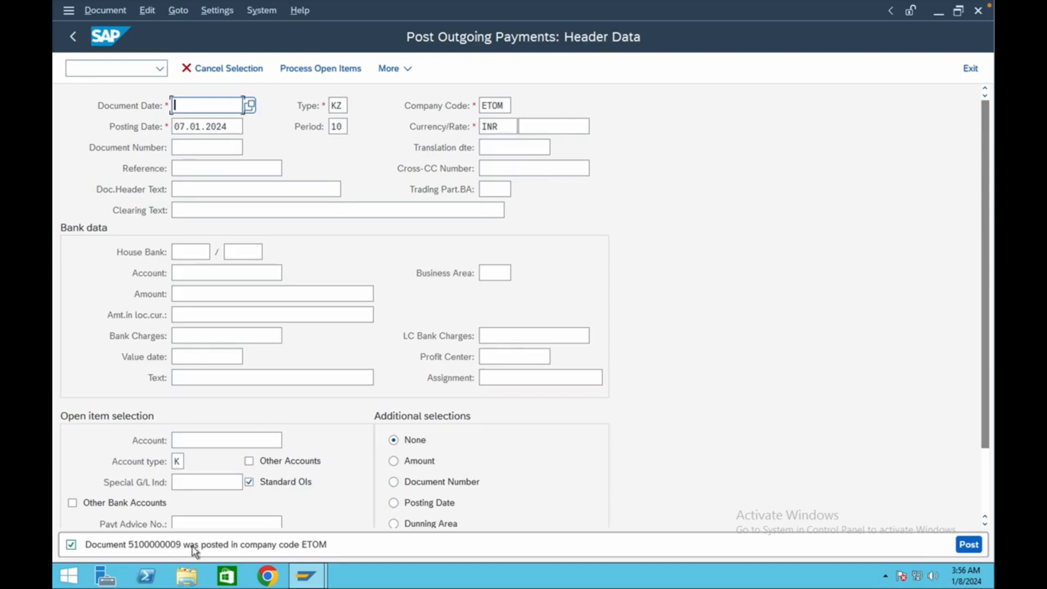
Open transaction FBL1N and list company code ETOM's open vendor items at key date 07.01.2024 after the final payment.
{"action": "left_click", "coordinate": [98, 67]}
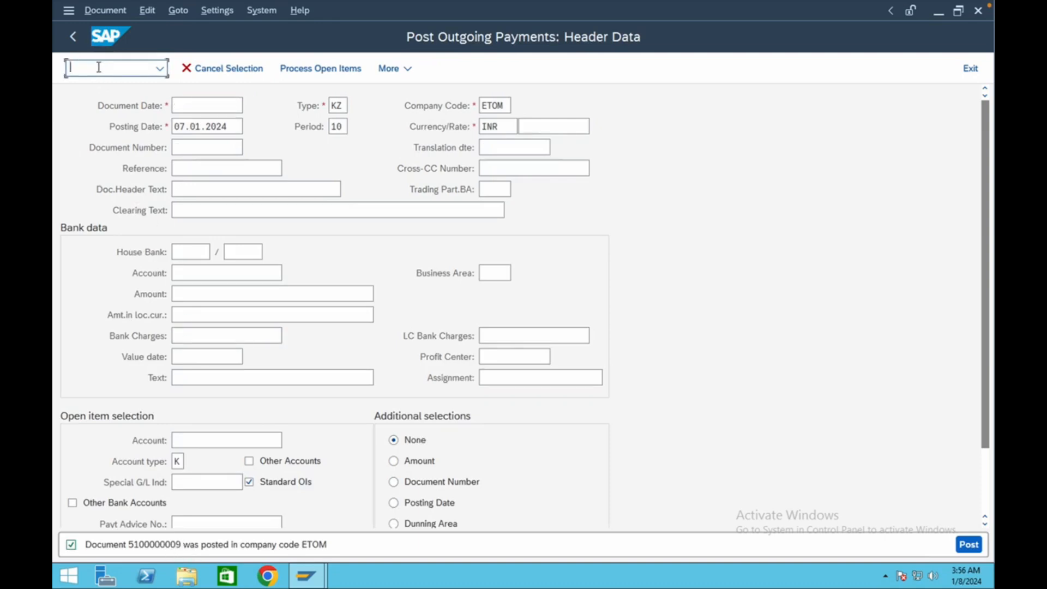
{"action": "type", "text": "/nfbl1n"}
{"action": "key", "text": "Return"}
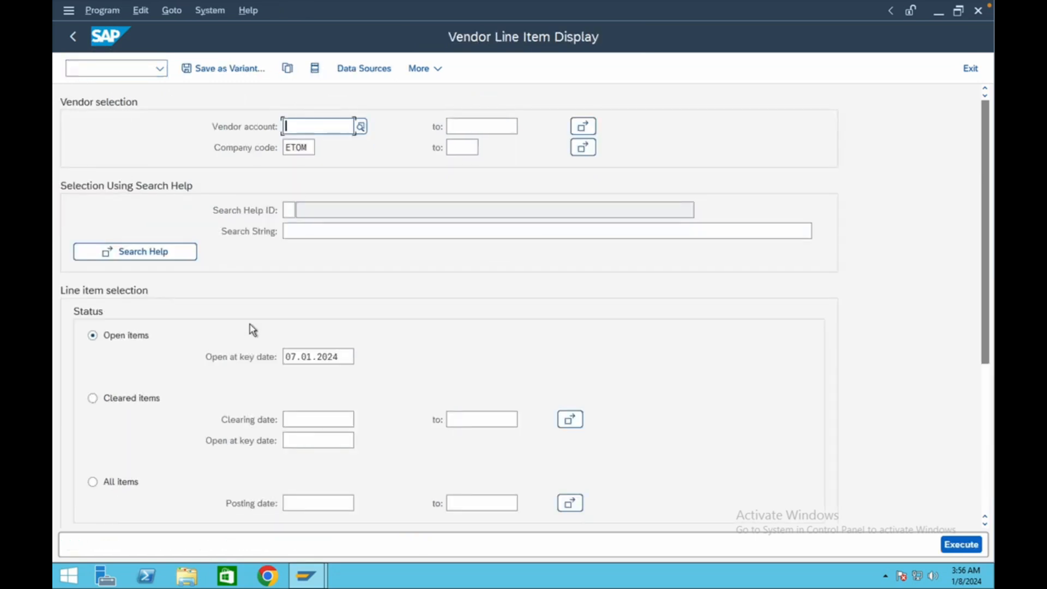
{"action": "left_click", "coordinate": [971, 541]}
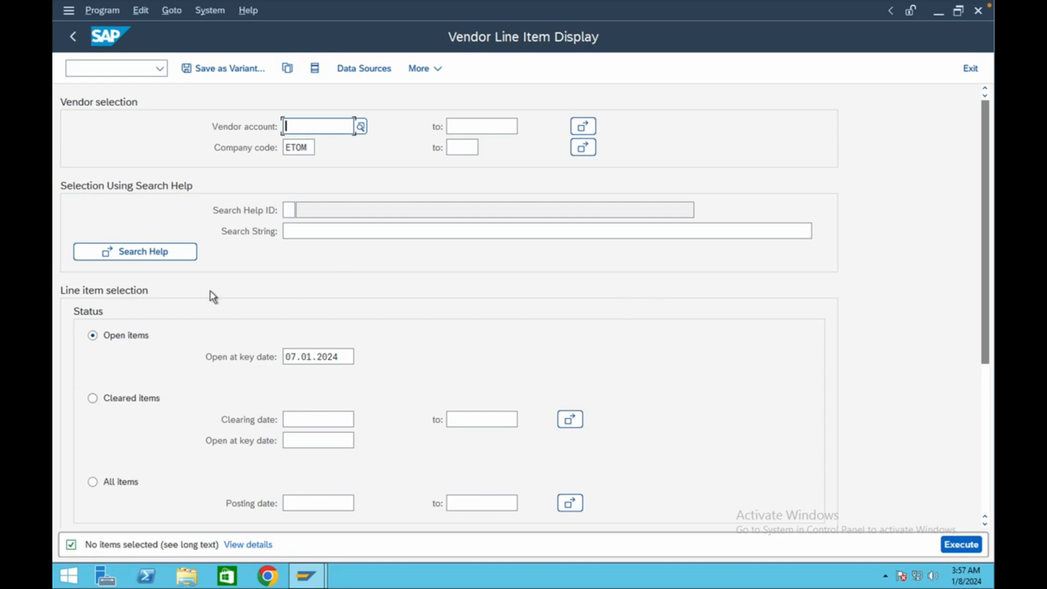
Switch the line item selection to cleared items, run the list for company code ETOM and look through its entries.
{"action": "left_click", "coordinate": [91, 402]}
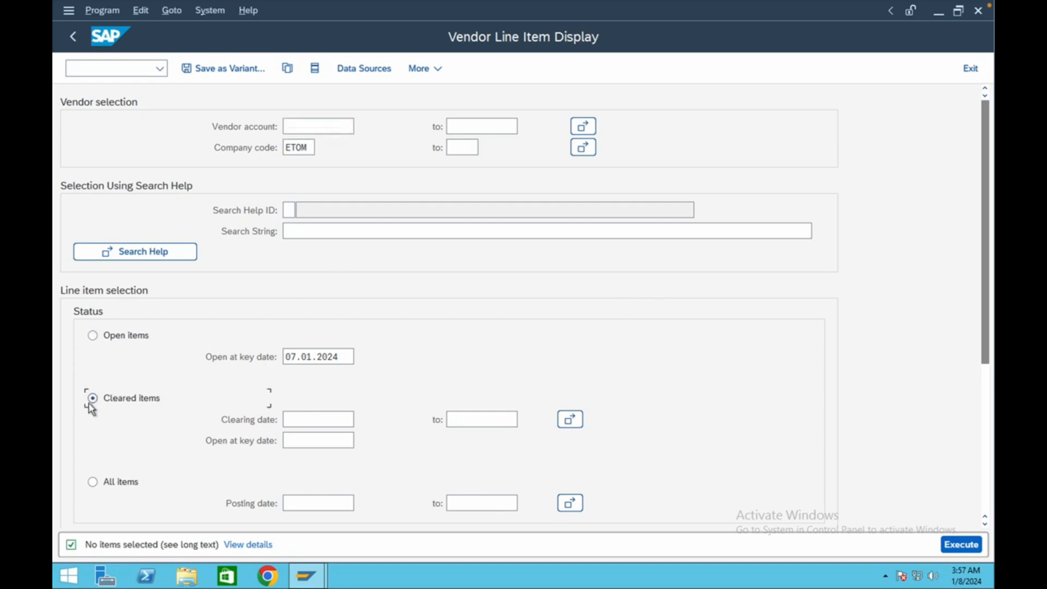
{"action": "left_click", "coordinate": [961, 544]}
{"action": "scroll", "coordinate": [572, 442], "scroll_direction": "down", "scroll_amount": 1}
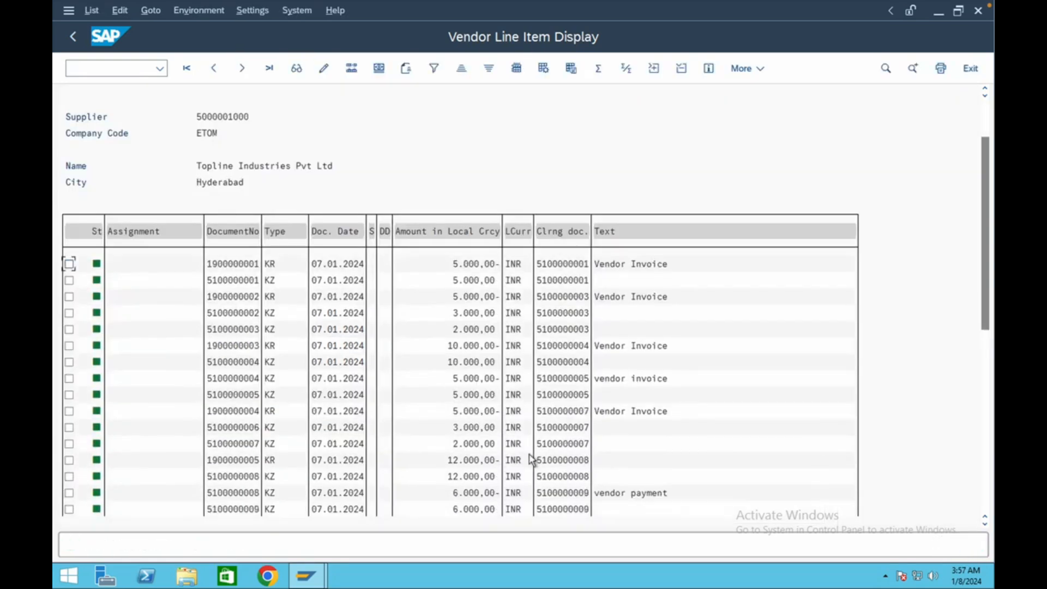
{"action": "scroll", "coordinate": [501, 427], "scroll_direction": "down", "scroll_amount": 2}
{"action": "scroll", "coordinate": [498, 427], "scroll_direction": "down", "scroll_amount": 2}
{"action": "scroll", "coordinate": [498, 426], "scroll_direction": "up", "scroll_amount": 3}
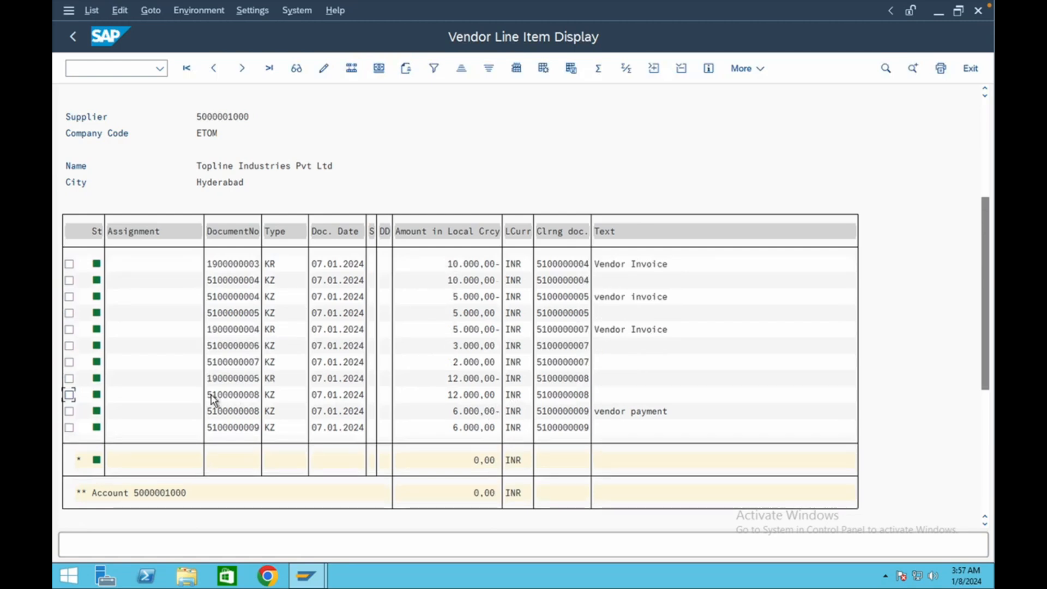
Examine the clearing documents linking the 5,000 INR and 12,000 INR invoices and the 6,000 INR residual item to their payments.
{"action": "left_click", "coordinate": [472, 330]}
{"action": "left_click", "coordinate": [69, 330]}
{"action": "left_click", "coordinate": [71, 330]}
{"action": "left_click", "coordinate": [567, 427]}
{"action": "left_click", "coordinate": [549, 378]}
{"action": "left_click", "coordinate": [550, 395]}
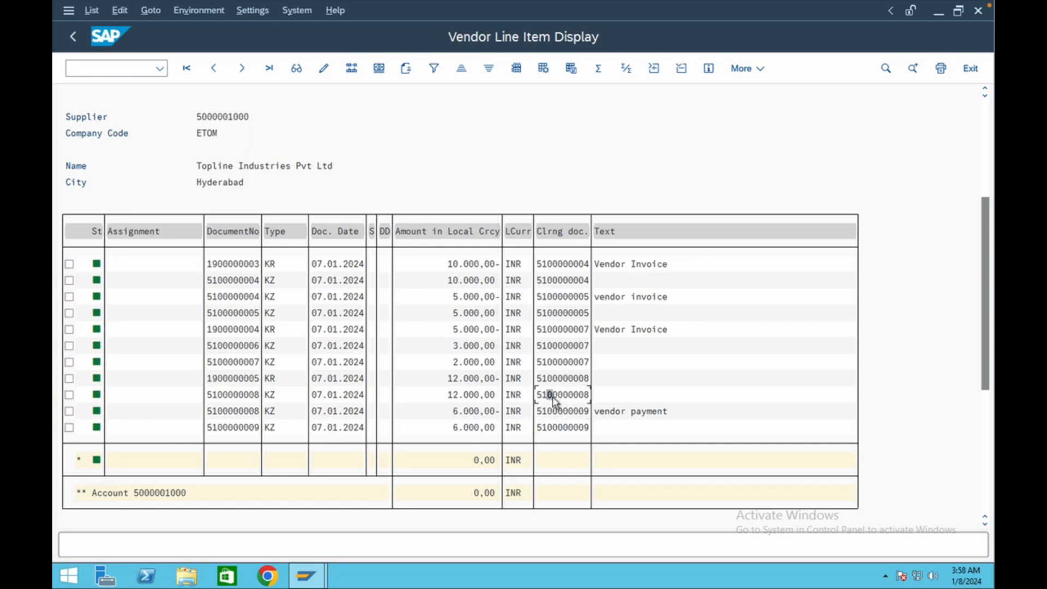
{"action": "left_click", "coordinate": [556, 427]}
{"action": "left_click", "coordinate": [560, 428]}
{"action": "left_click", "coordinate": [477, 331]}
{"action": "left_click", "coordinate": [569, 329]}
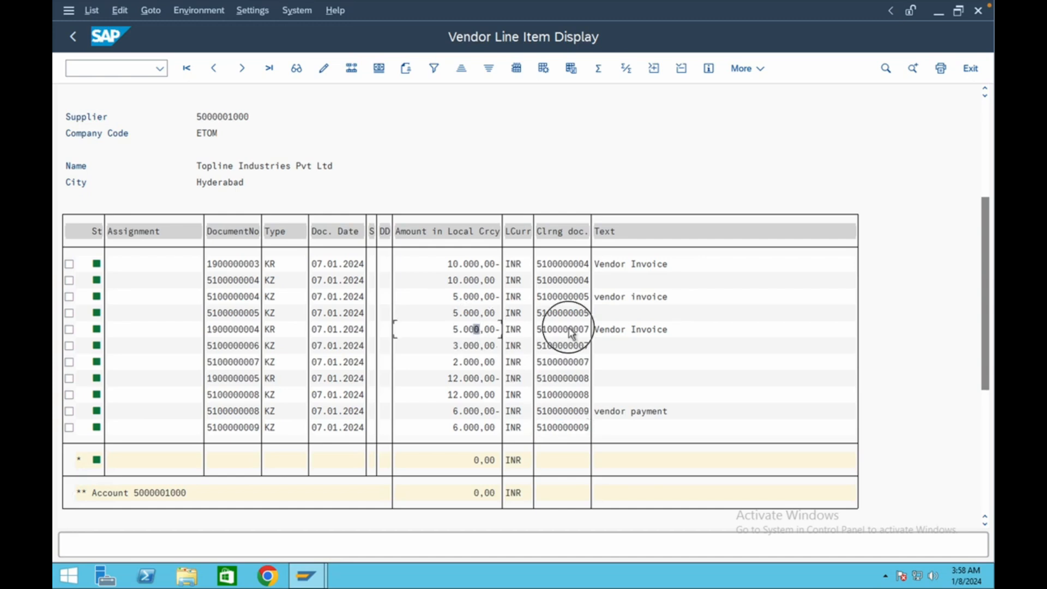
{"action": "left_click", "coordinate": [563, 347]}
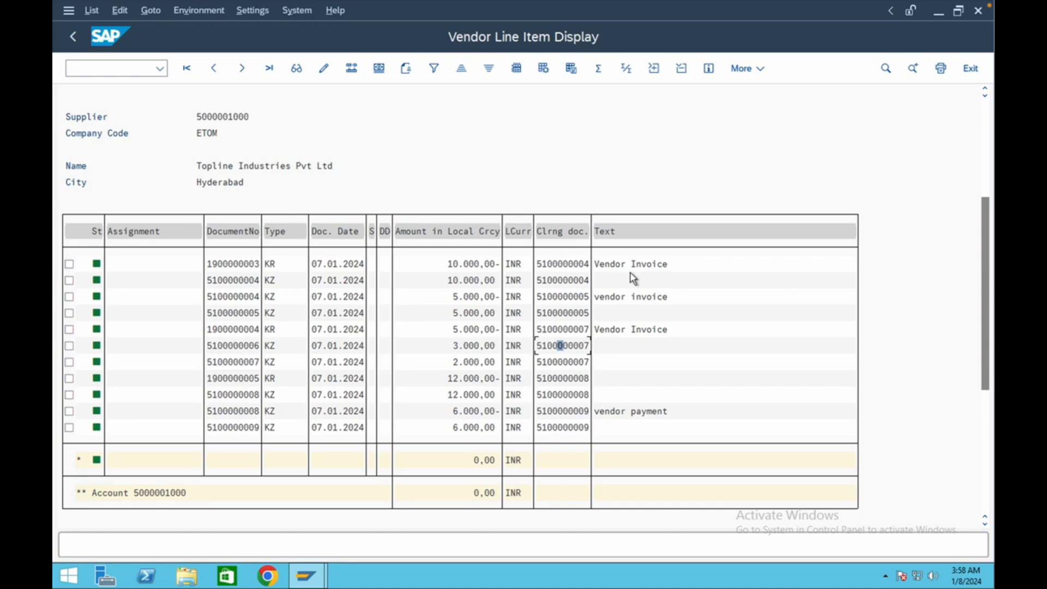
{"action": "key", "text": "ctrl+Up"}
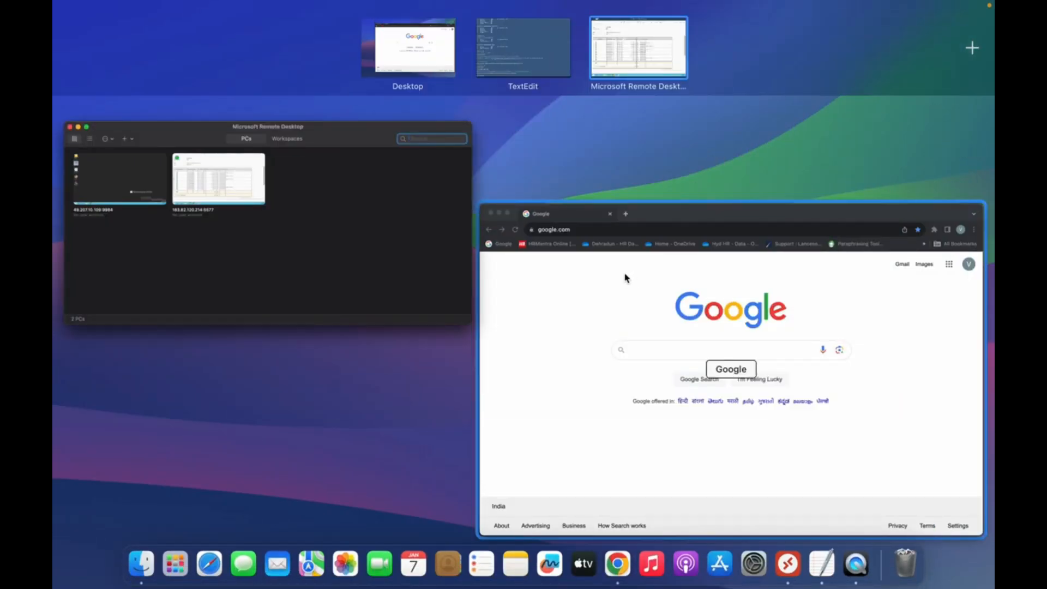